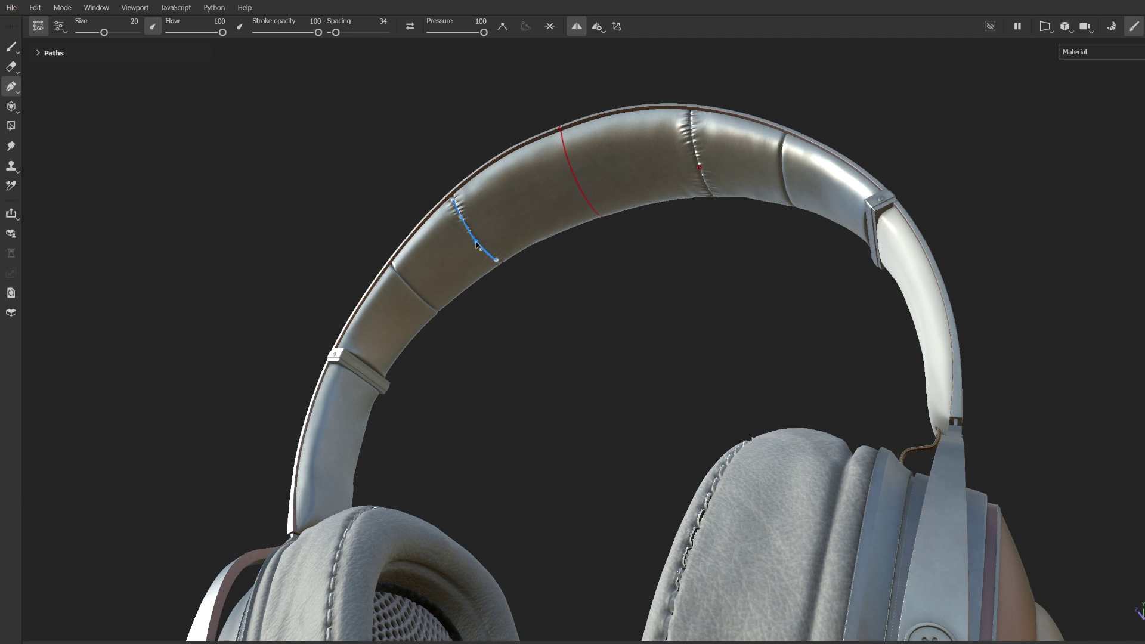
- Finish the current stitch path and draw a new one across the next panel seam on the headband
key("Escape")
left_click(392, 265)
left_click(435, 308)
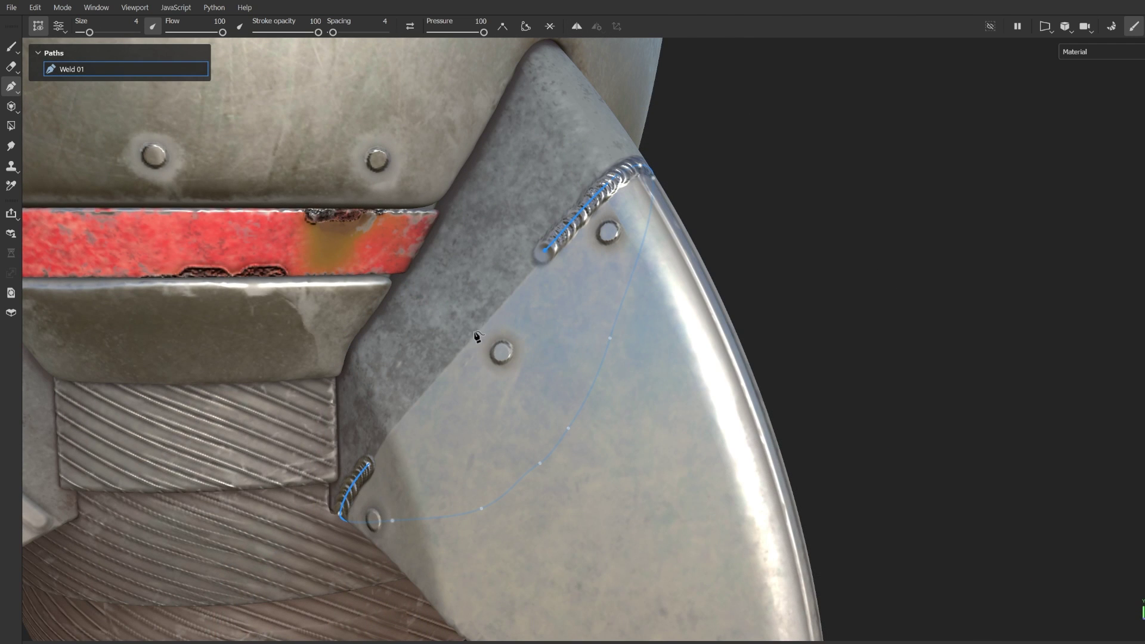
- Extend the Weld 01 path down the diagonal seam between the dark plate and the riveted plate, and close the path
left_click(470, 334)
left_click(409, 409)
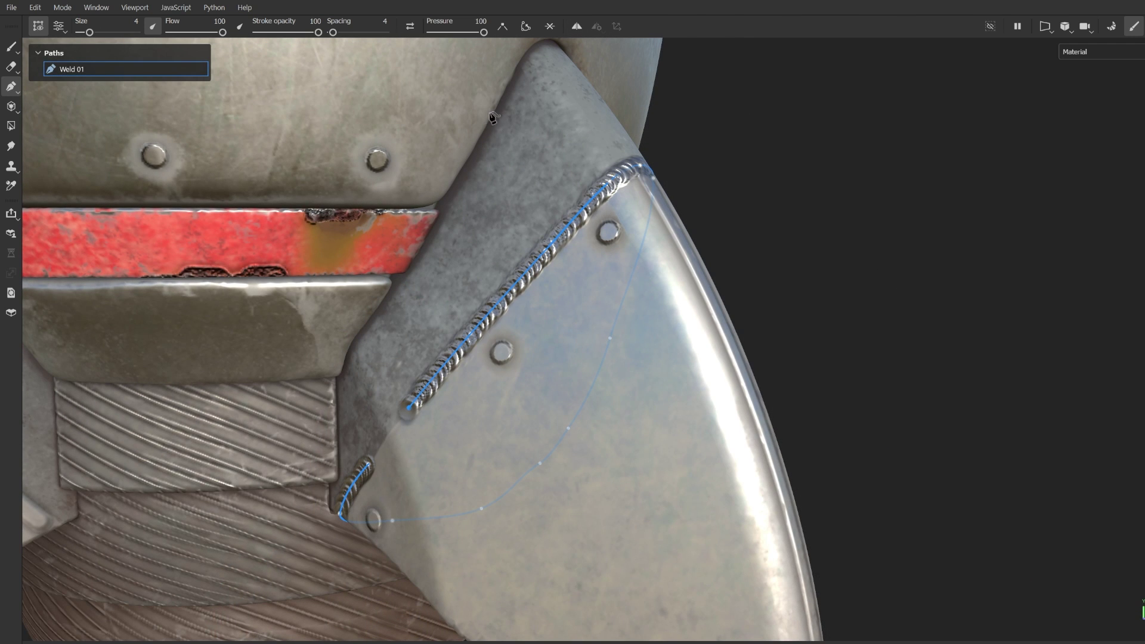
left_click(527, 27)
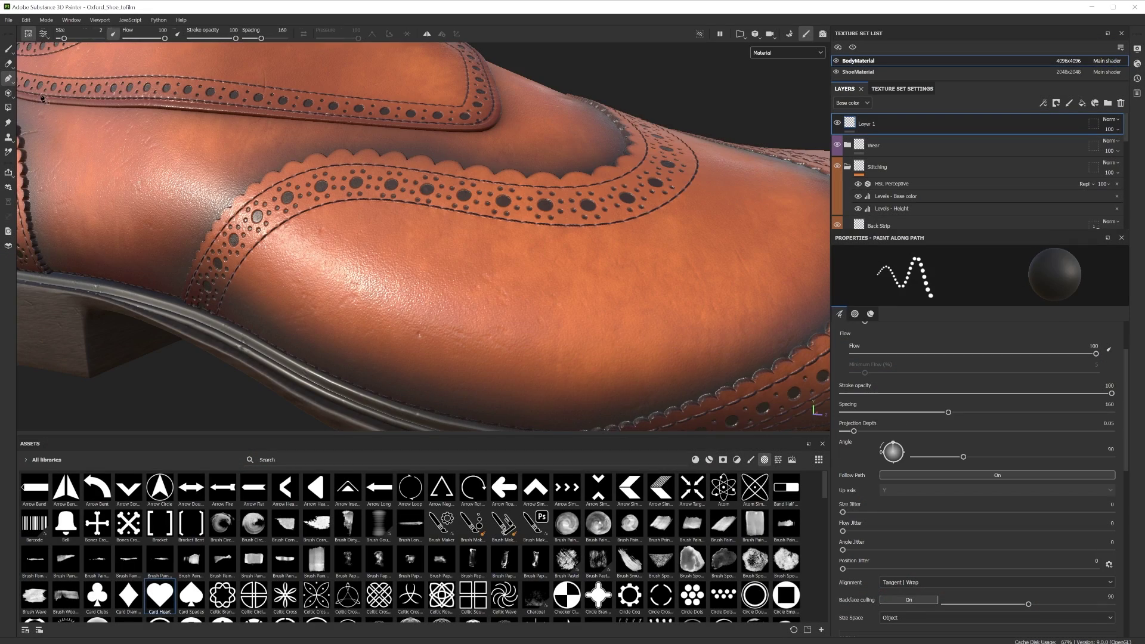
- Draw a path of round perforations below the shoe's scalloped band, adjust its second point, and finish the path
left_click(227, 312)
left_click(324, 219)
left_click(594, 255)
left_click(706, 198)
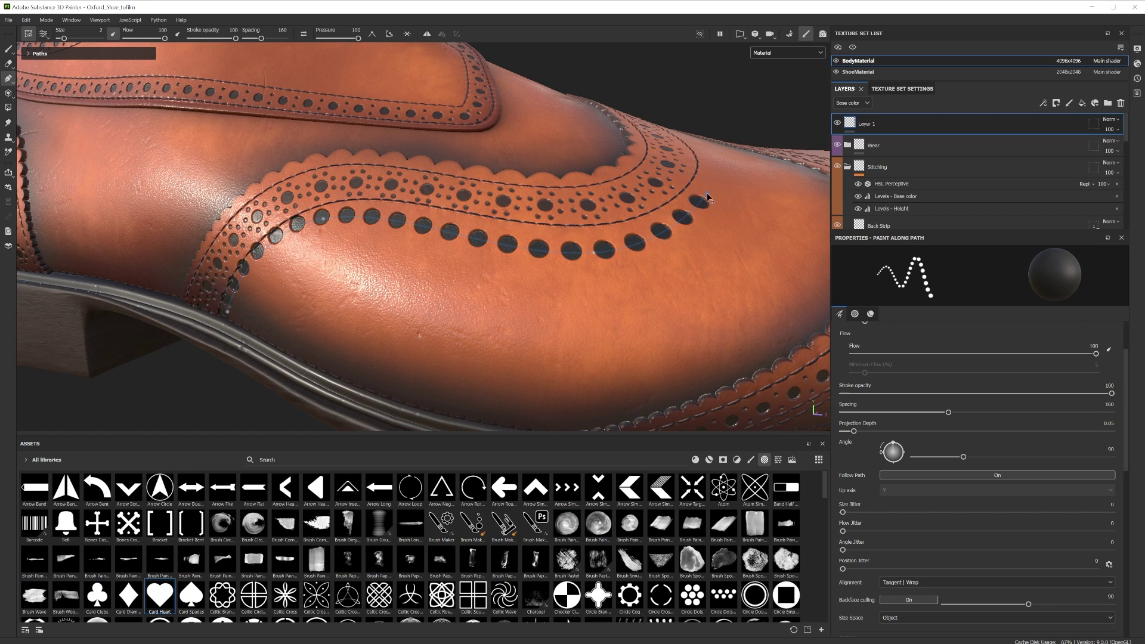
mouse_move(325, 218)
left_mouse_down()
mouse_move(355, 256)
mouse_move(341, 221)
left_mouse_up()
key("Escape")
- Draw a second perforation path along the upper edge above the sole and up the toe, and increase the brush angle
left_click(240, 313)
left_click(458, 406)
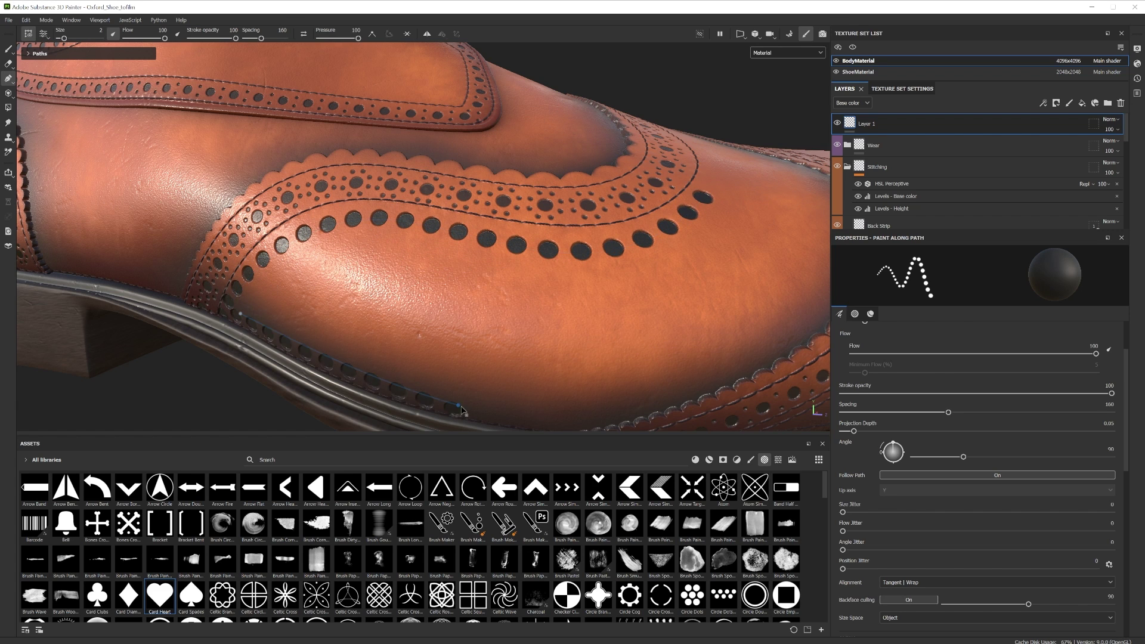
left_click(662, 396)
left_click(769, 338)
left_click_drag(963, 457, 1062, 465)
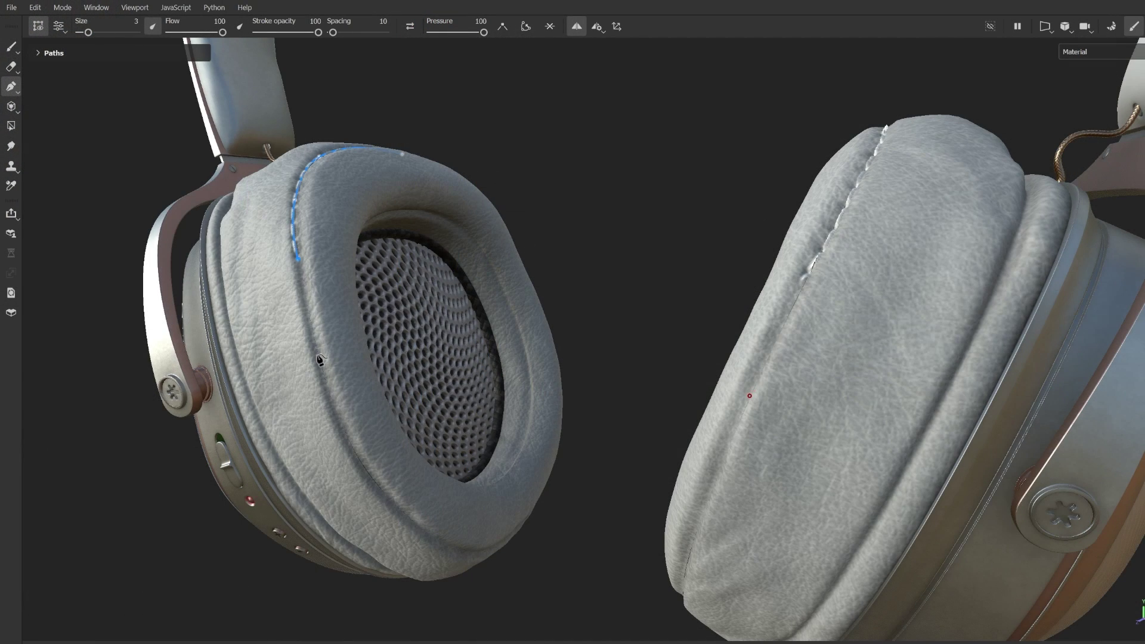
- Extend the stitching path along the ear cushion's seam down to its lower edge
left_click(349, 444)
left_click(450, 547)
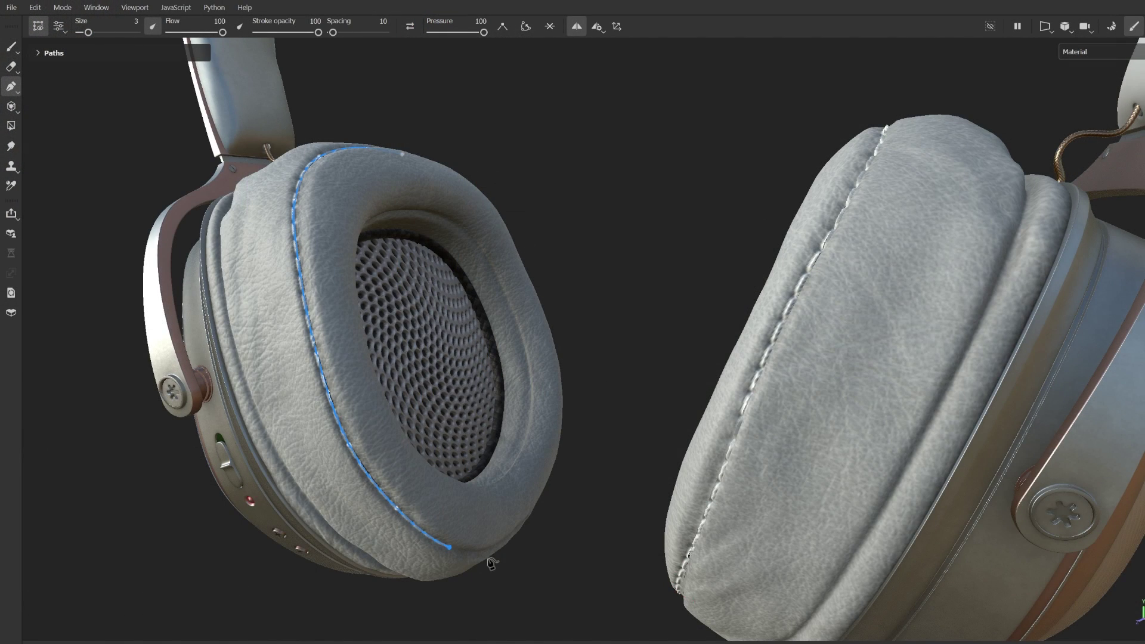
left_click_drag(547, 525, 782, 525, "alt")
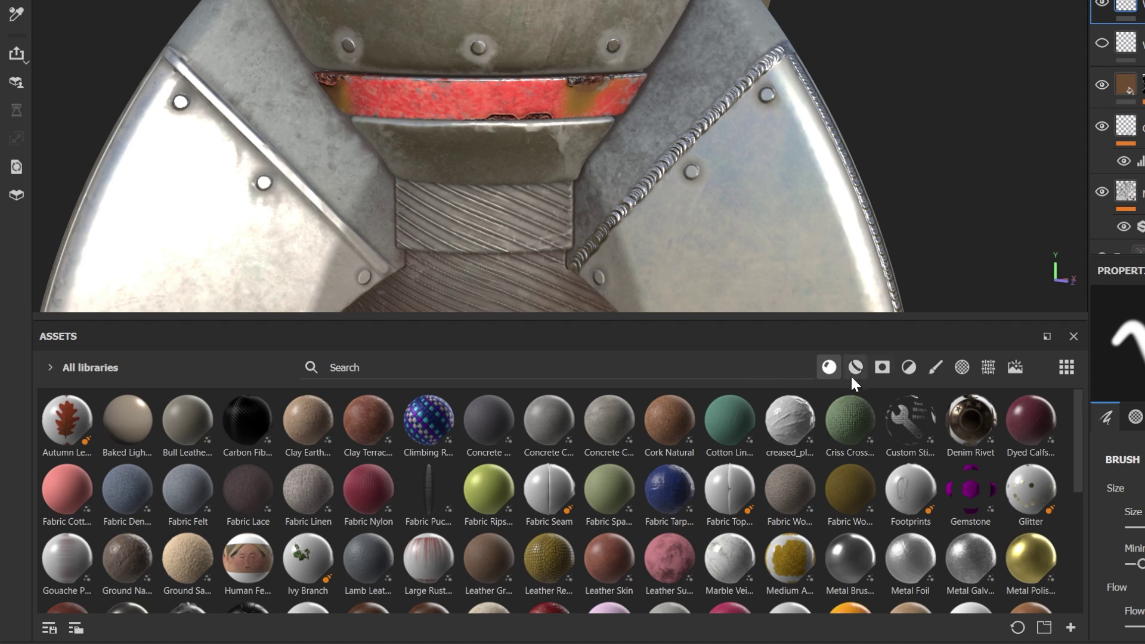
- Limit the asset library to brushes and search it for "tool"
left_click(936, 368)
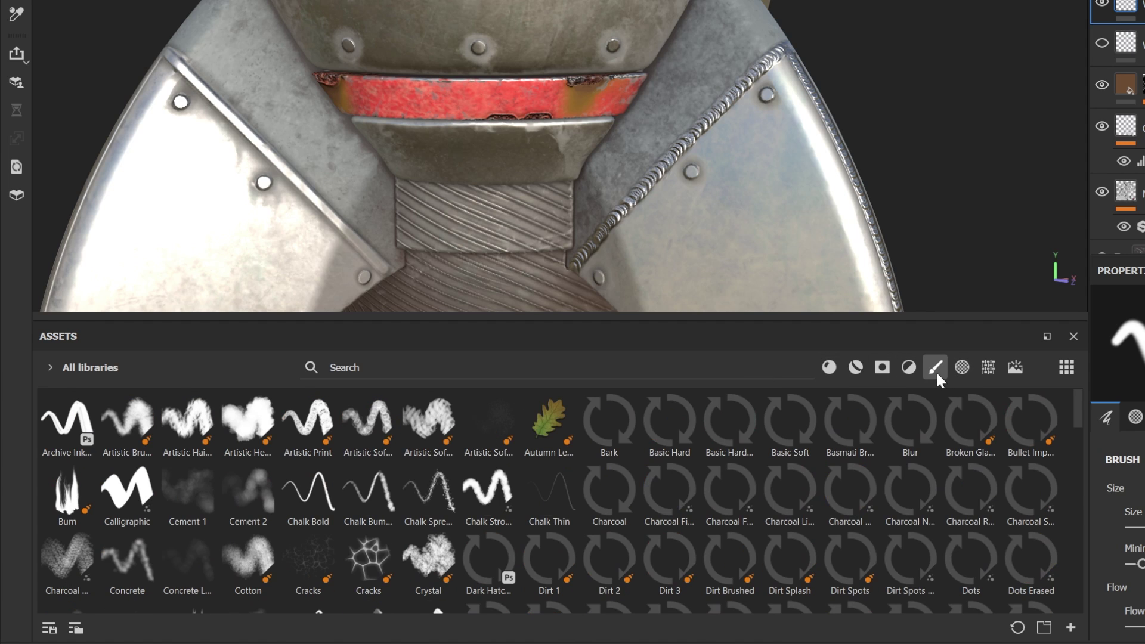
left_click(658, 365)
type("tools")
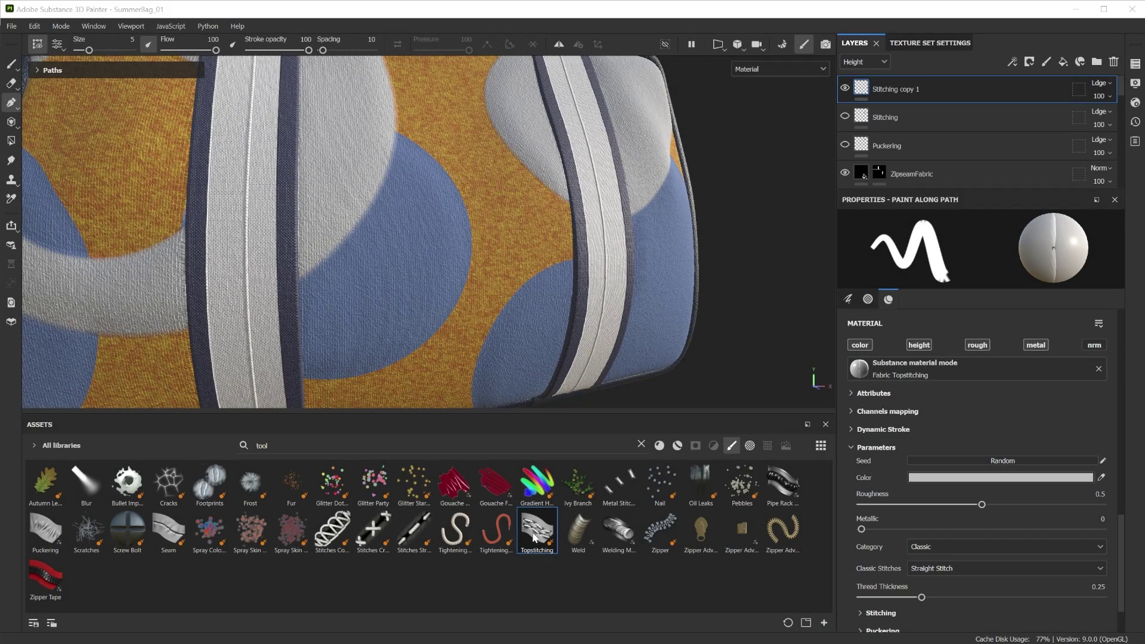
- Draw a Topstitching path along the curved outer edge of the blue circle on the bag
left_click(395, 130)
left_click(399, 361)
left_click(304, 379)
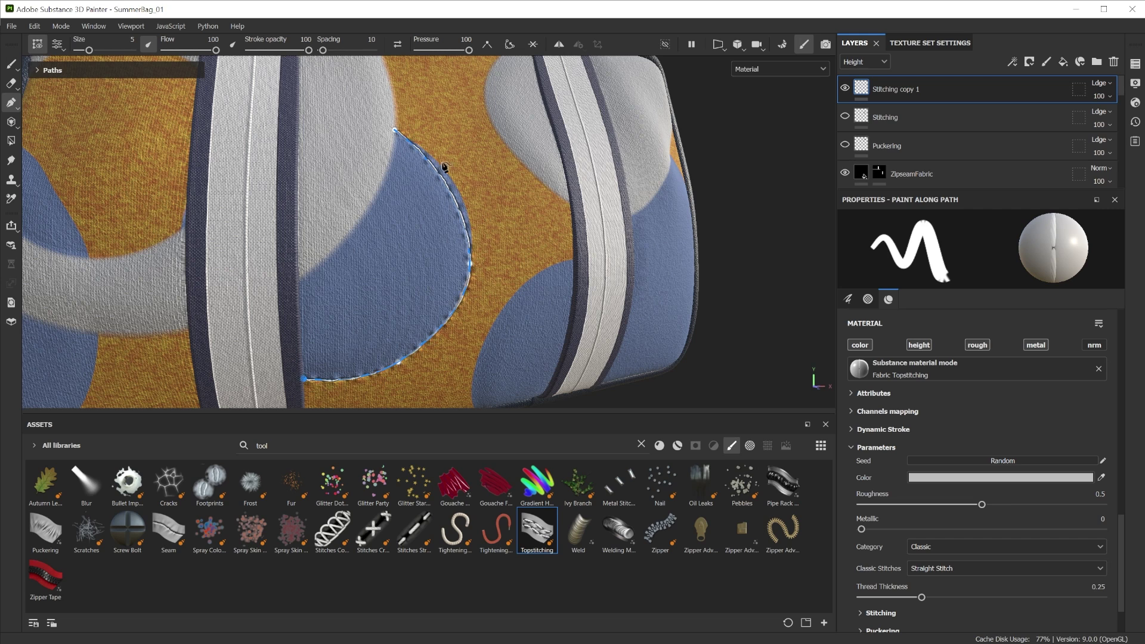
- Move the path's middle points to follow the blue circle's outline and hide the path overlay
left_click_drag(471, 264, 473, 240)
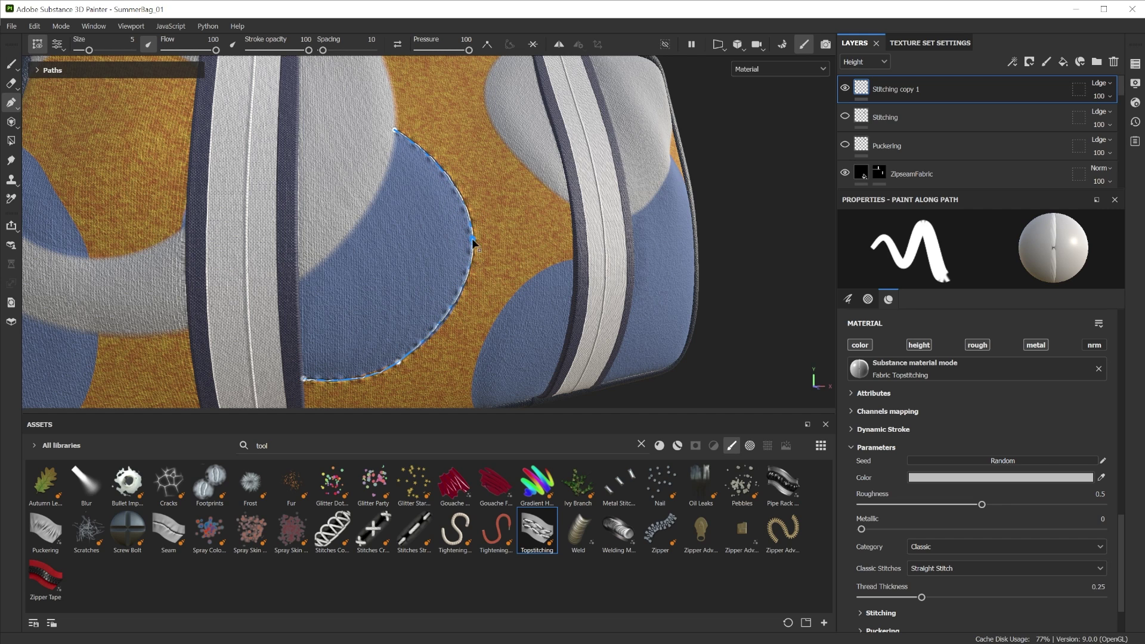
left_click_drag(397, 364, 411, 358)
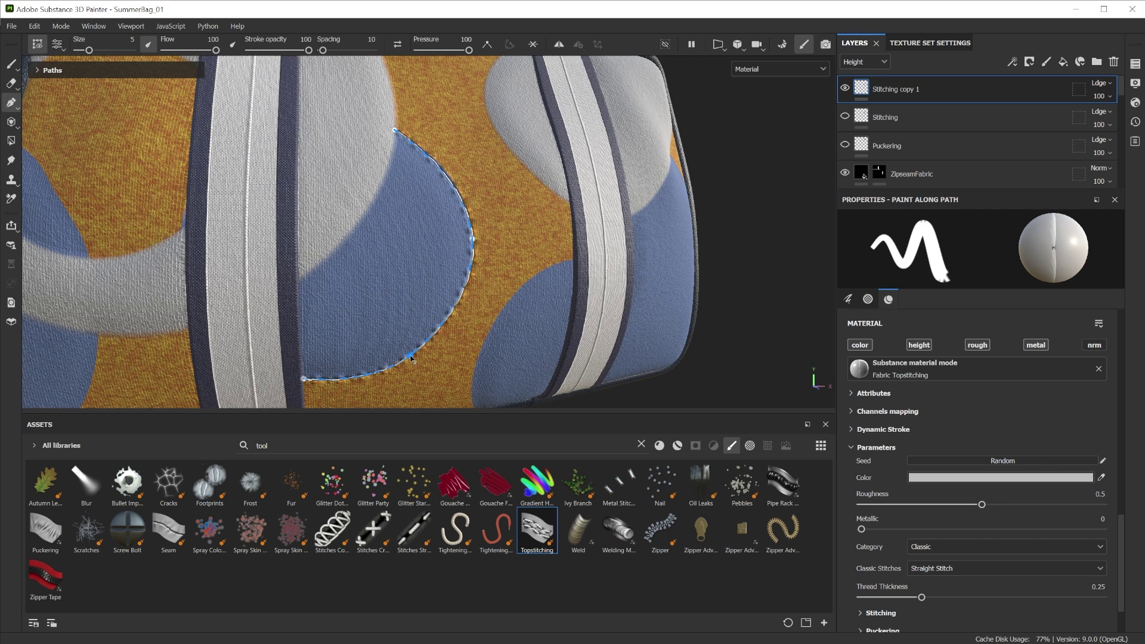
left_click(39, 48)
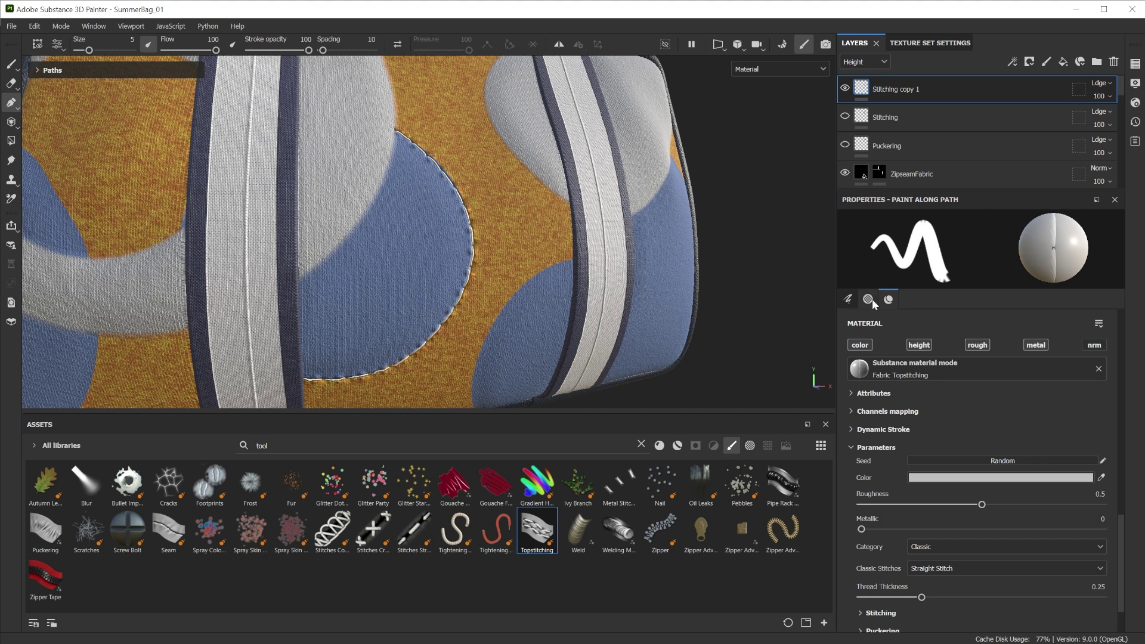
- Lighten the topstitching thread color to near white
left_click(994, 482)
left_click_drag(725, 307, 622, 281)
left_click(770, 231)
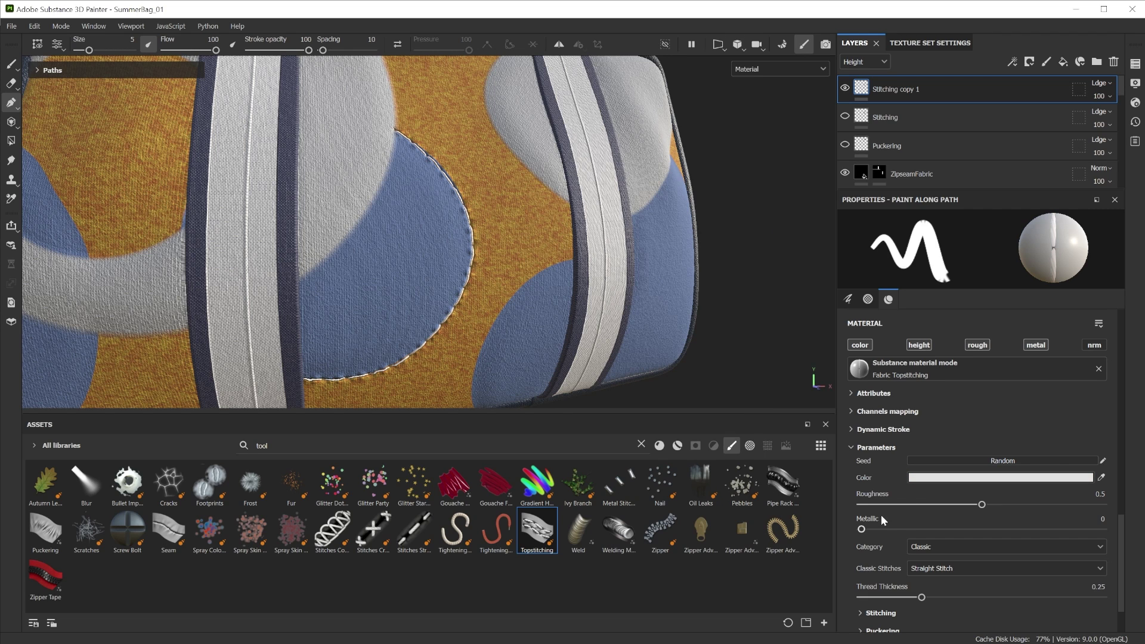
- Try the Decorative and Satin stitch categories, and return to Classic
left_click(945, 545)
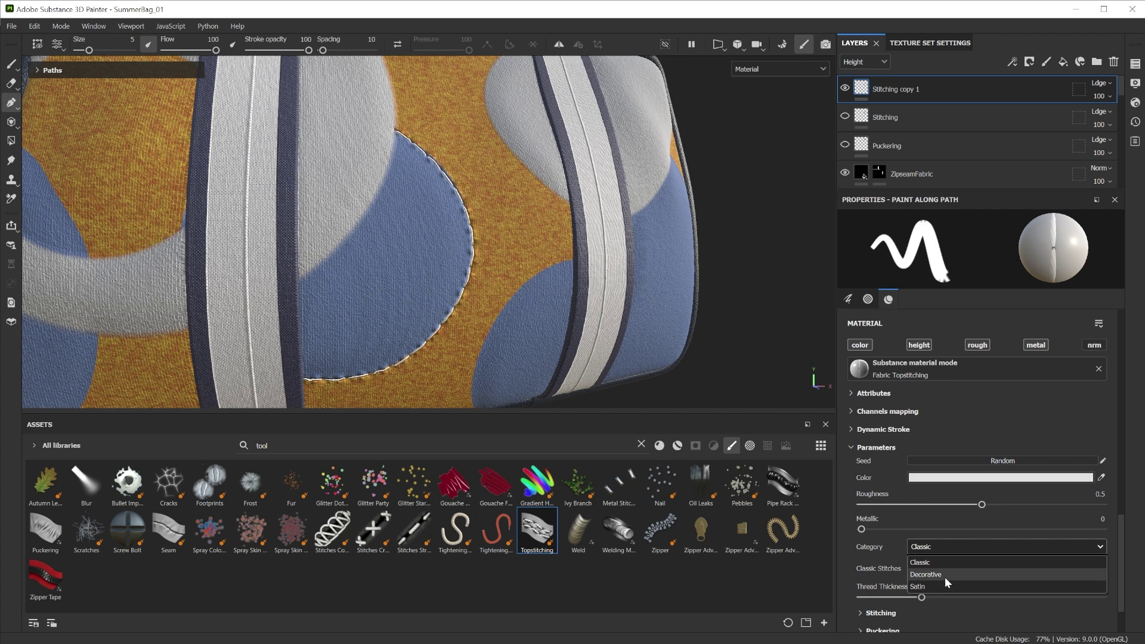
left_click(945, 574)
left_click(952, 545)
left_click(947, 585)
left_click(954, 547)
left_click(947, 565)
- Try the different classic stitches on the path, including Zigzag Stitch and Slant Overlock Stitch
left_click(960, 568)
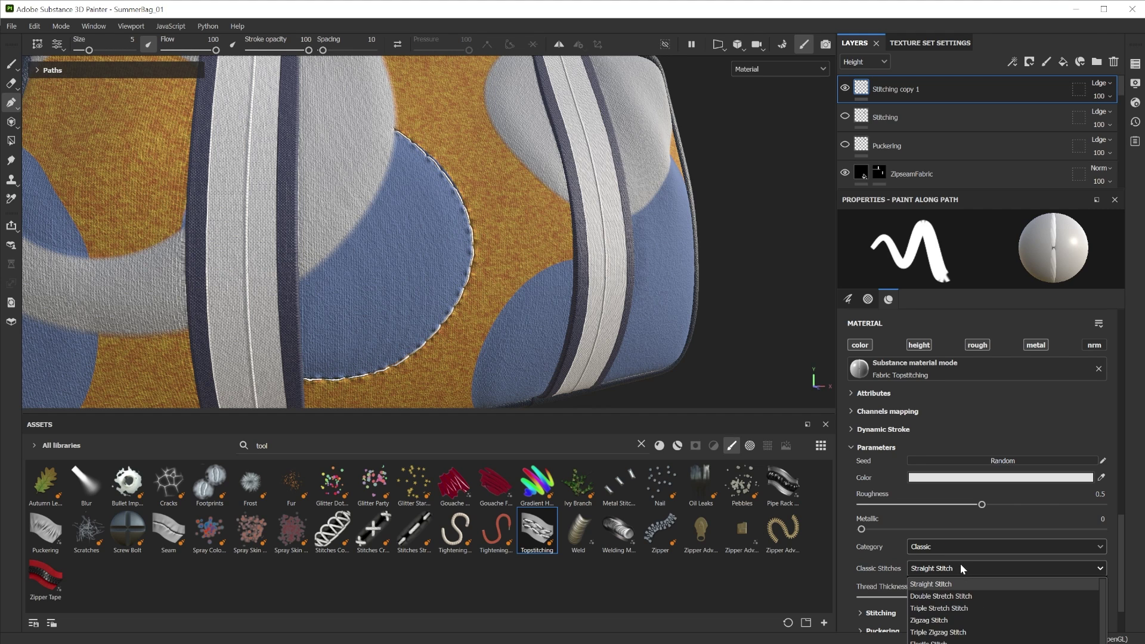
left_click(954, 620)
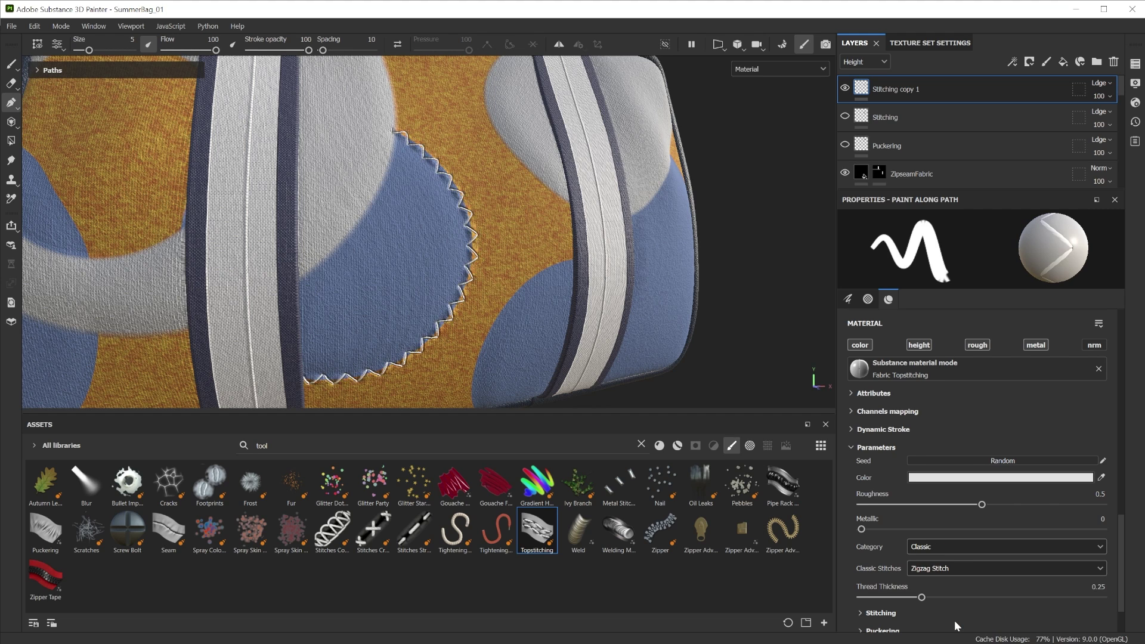
left_click(957, 567)
left_click(953, 586)
key("Down")
key("Down")
key("Down")
key("Down")
key("Down")
key("Down")
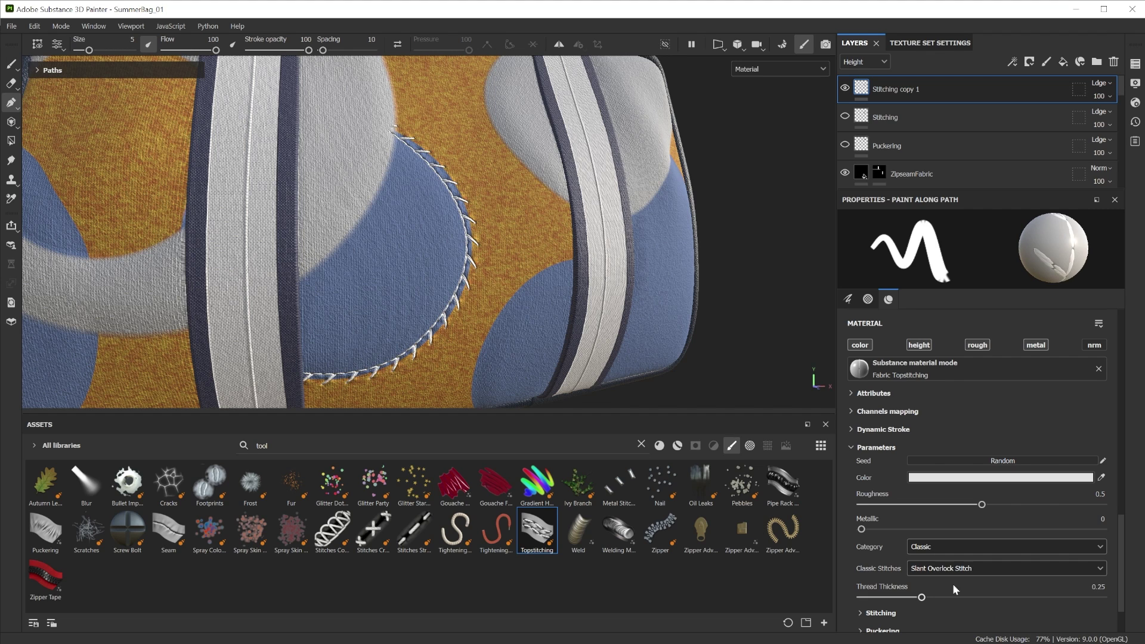
key("Down")
key("Down")
key("Down")
key("Down")
- Set the topstitching category to Satin and its stitch type to Scallop Stitch
left_click(957, 545)
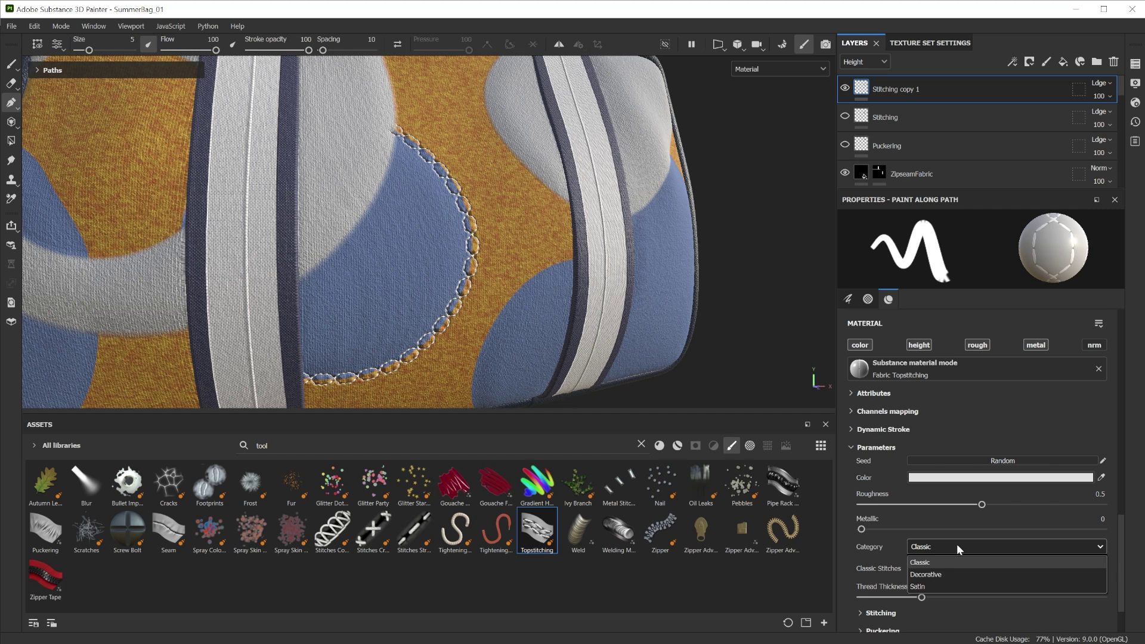
left_click(945, 578)
left_click(954, 569)
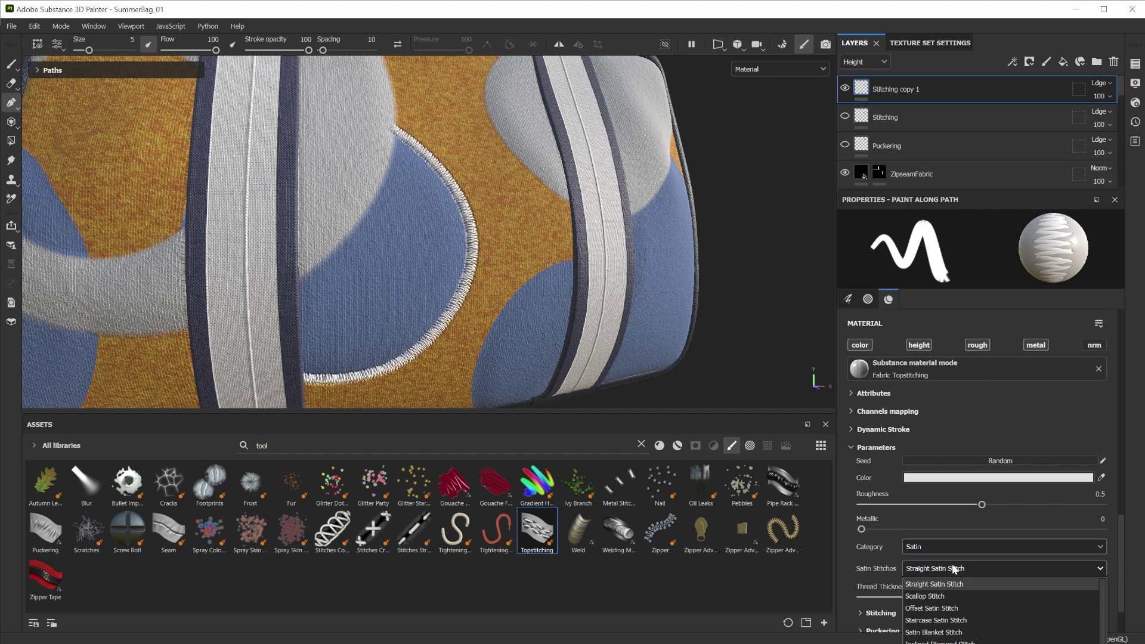
left_click(946, 592)
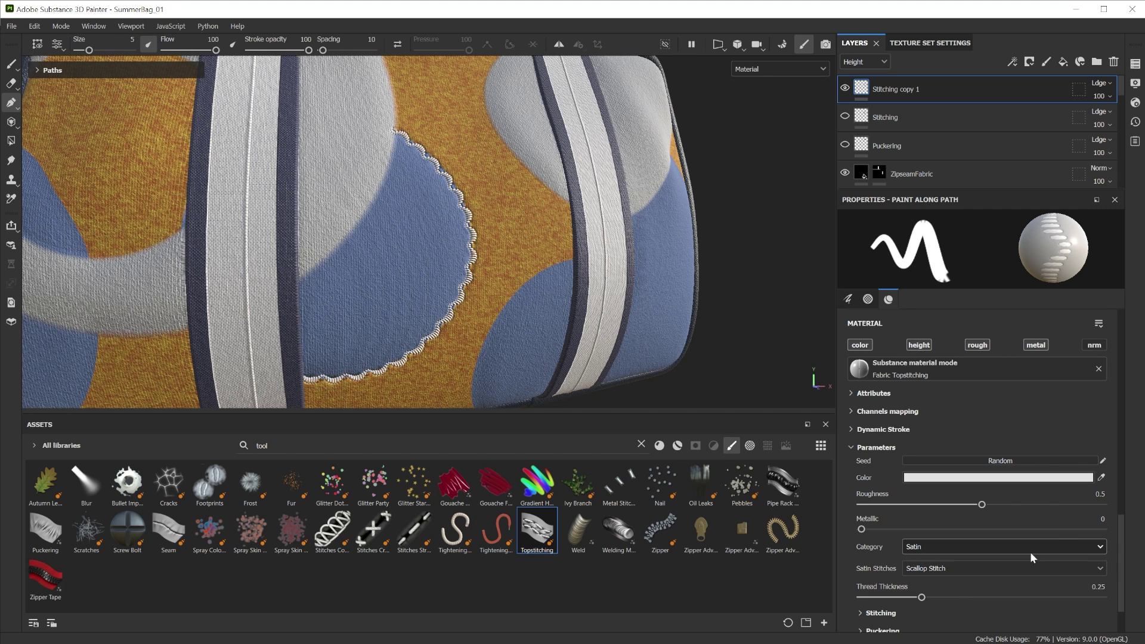
- Expand the Stitching and Puckering parameters and set the horizontal stitching size to 0.35
scroll(1120, 531, "down", 1)
scroll(1120, 531, "down", 2)
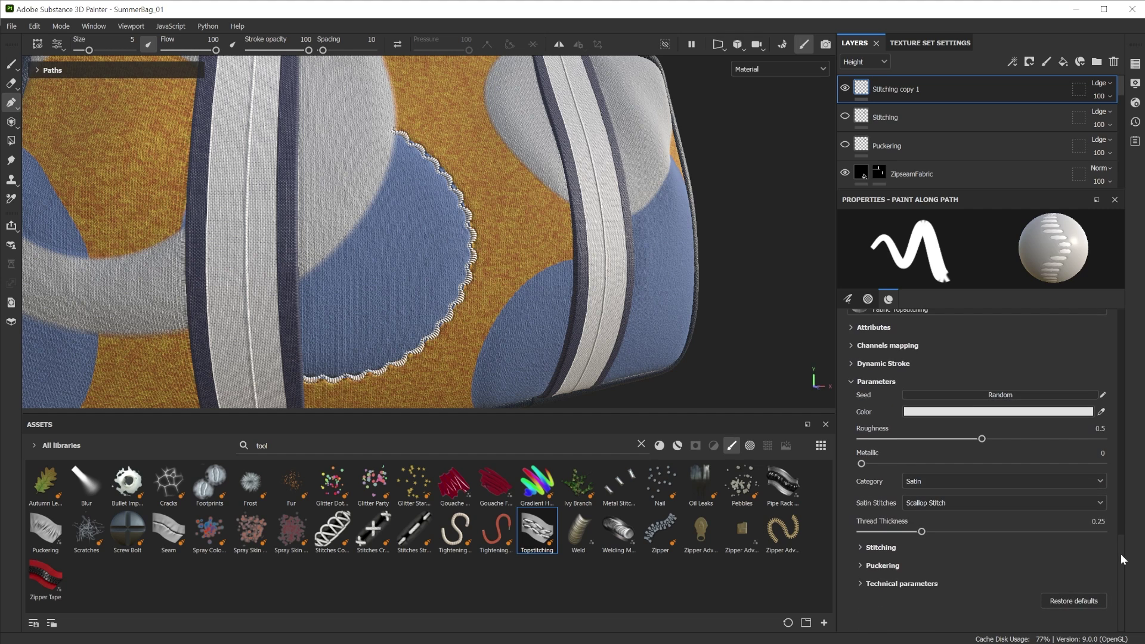
left_click(865, 547)
scroll(1116, 536, "down", 4)
left_click(860, 564)
scroll(1124, 554, "down", 3)
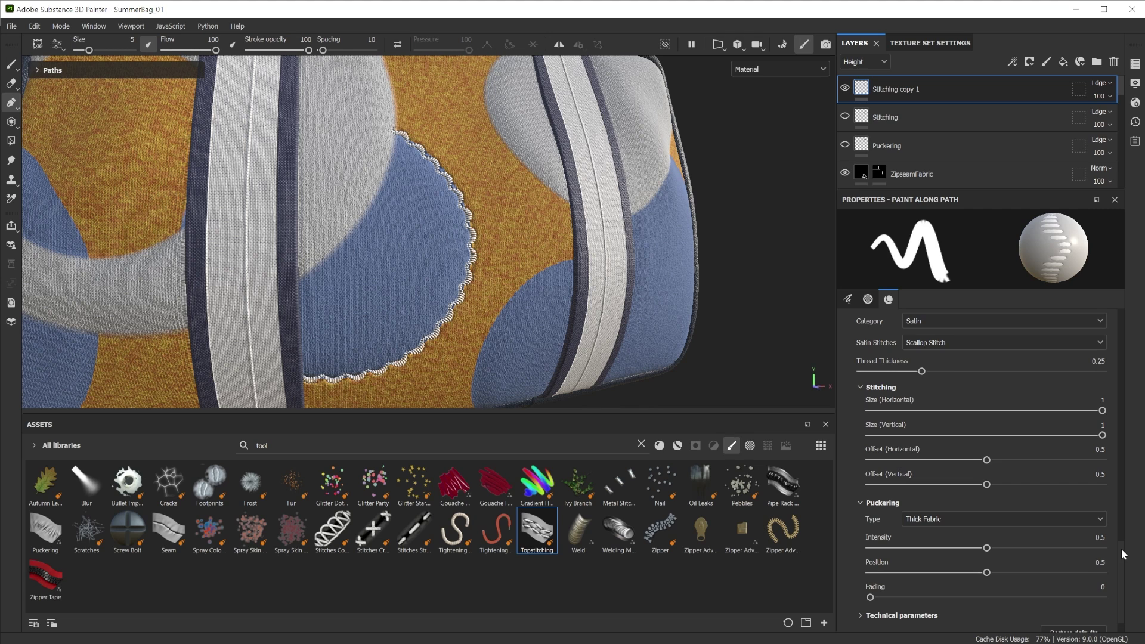
left_click_drag(1052, 411, 947, 411)
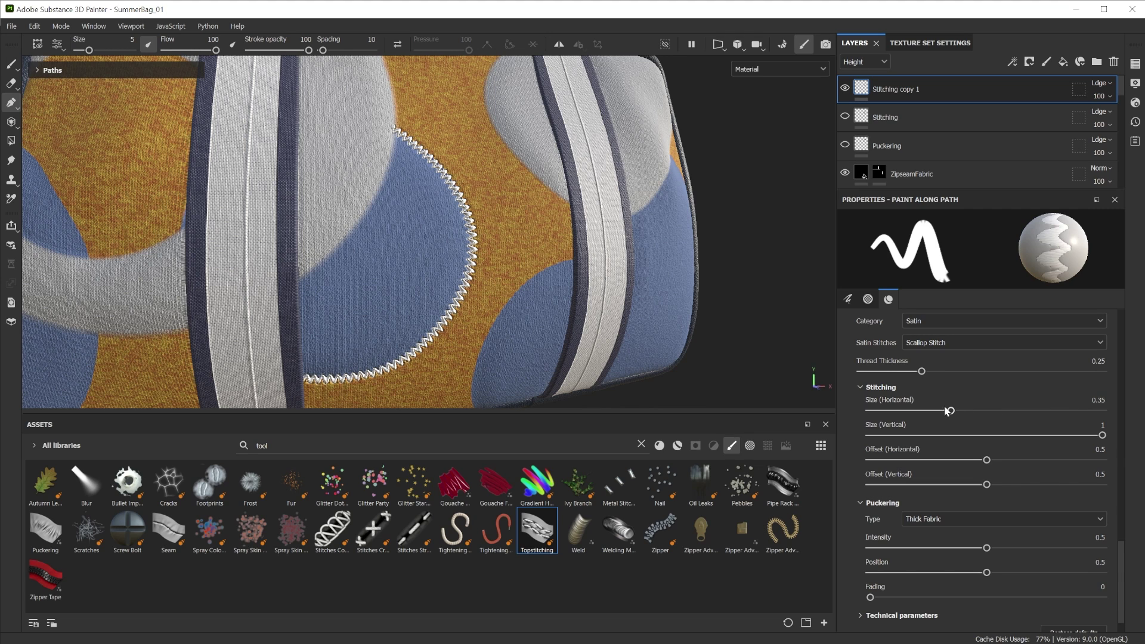
- Set the brush size to 9.22, horizontal stitching size to 0.91, thread thickness to 0.48 and puckering intensity to 0.02
left_click_drag(84, 51, 94, 53)
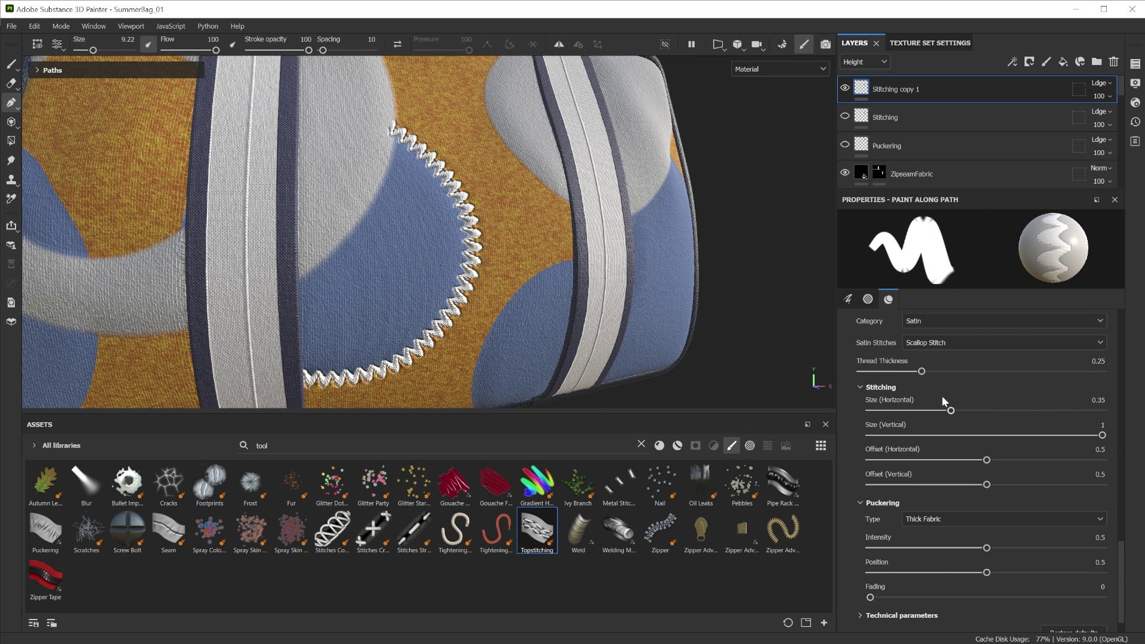
left_click_drag(1007, 416, 1075, 419)
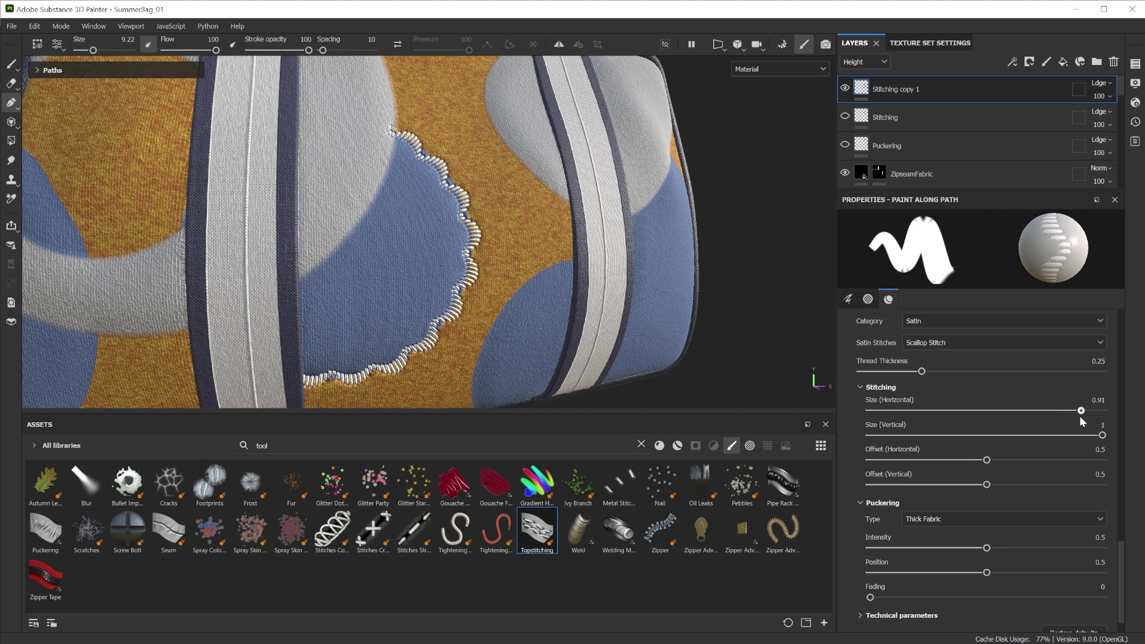
left_click(976, 371)
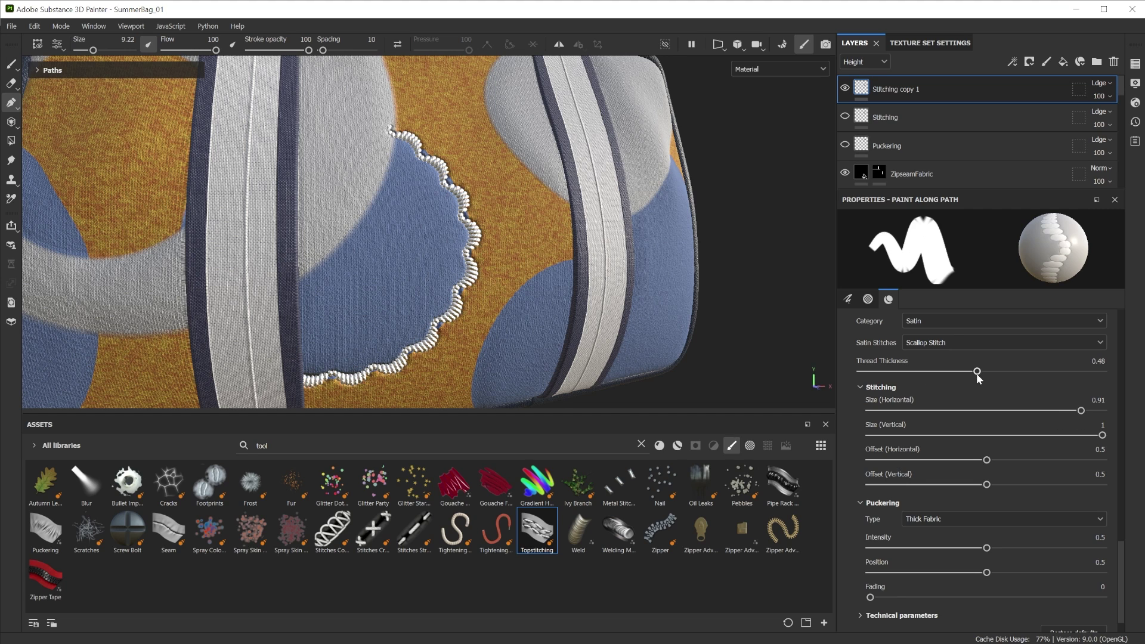
left_click_drag(981, 549, 874, 527)
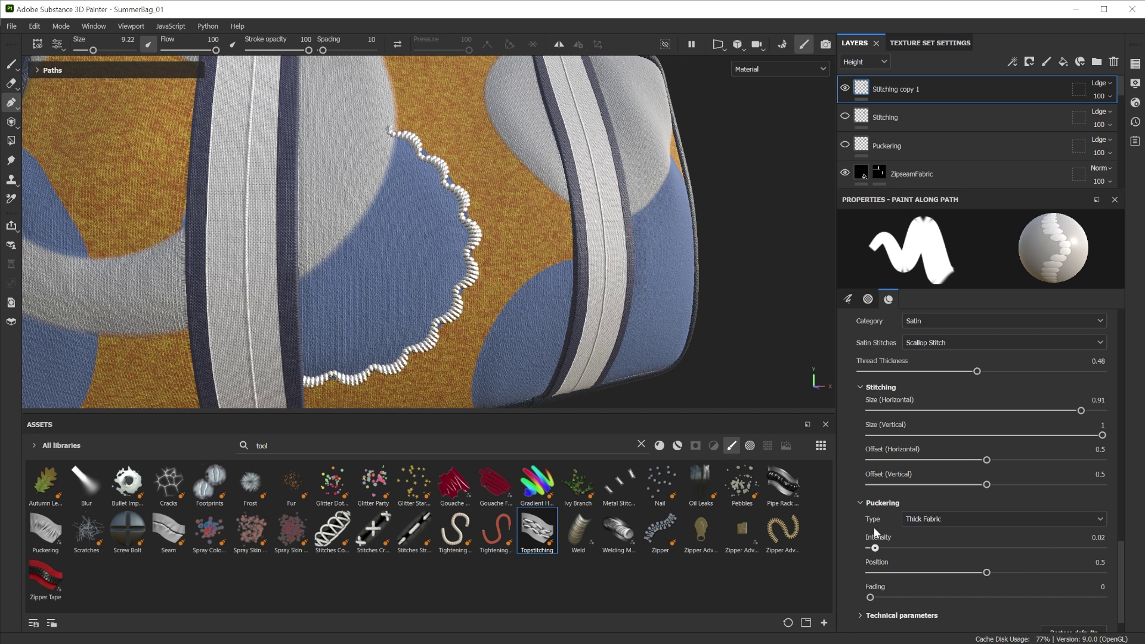
- Expand the technical parameters of the topstitching material and lower the Height Range
left_click(862, 617)
left_click_drag(1127, 563, 1125, 611)
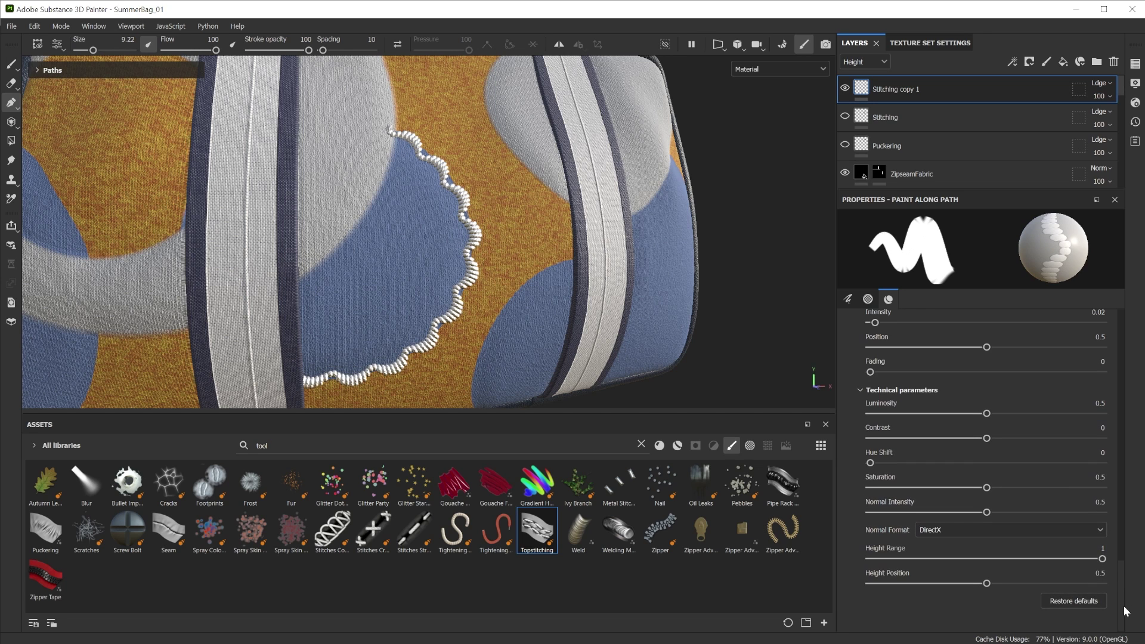
left_click_drag(1032, 560, 946, 561)
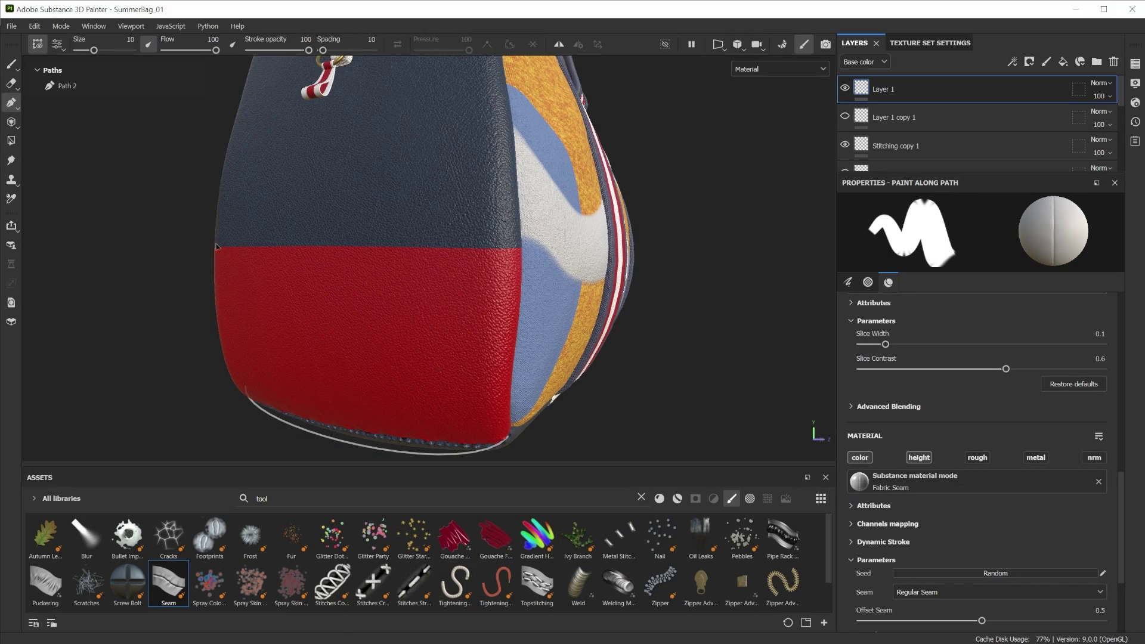
- Draw a Seam path across the boundary between the navy and red leather, adjust its end point, and hide the path overlay
left_click(215, 245)
left_click(523, 248)
left_click_drag(263, 279, 411, 296, "alt")
left_click_drag(173, 241, 154, 244)
left_click_drag(354, 258, 63, 256, "alt")
right_click_drag(307, 283, 439, 325, "alt")
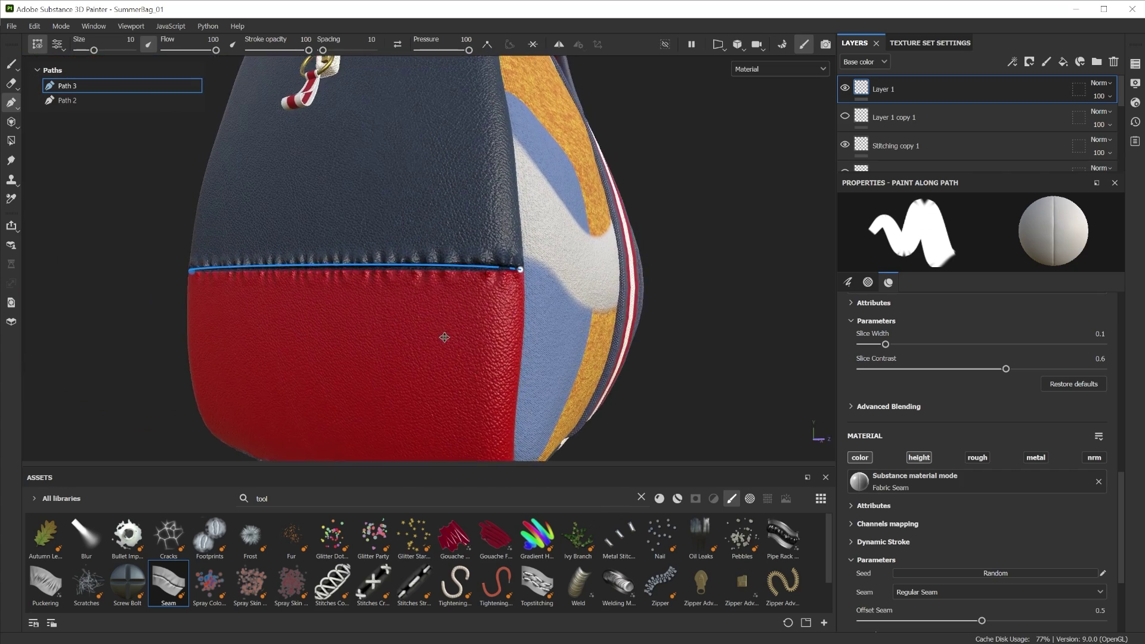
left_click_drag(440, 324, 446, 289, "alt")
left_click(37, 44)
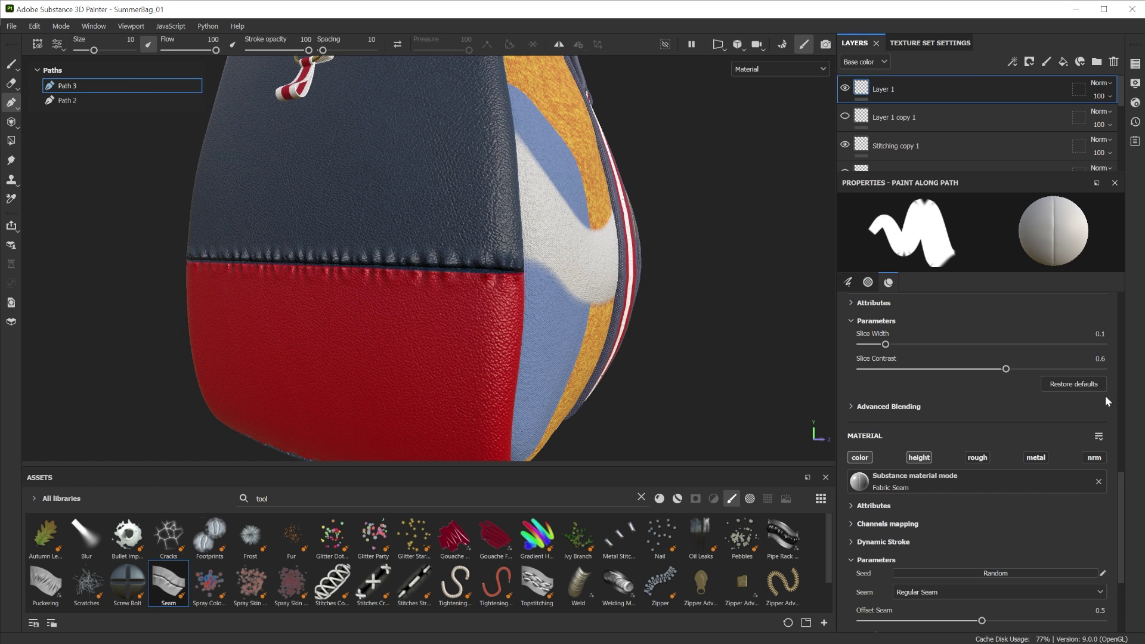
- Set Offset Seam to 0.61, Smoothness Seam to 0.62, Irregularity to 0.39 and Stitch Puckering to 0.79
left_click_drag(1121, 493, 1124, 535)
left_click_drag(982, 475, 979, 526)
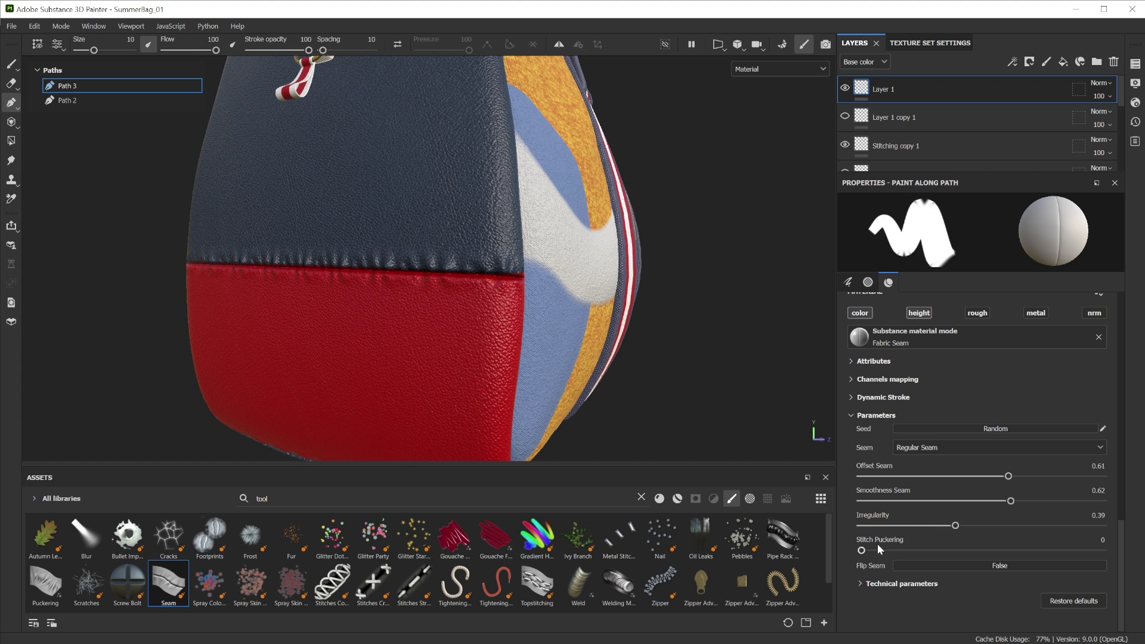
left_click_drag(877, 545, 882, 549)
left_click_drag(1048, 560, 1051, 560)
- Recolor the seam's stitches green and lower the Stitch Amount
left_click(1002, 591)
left_click_drag(647, 316, 696, 281)
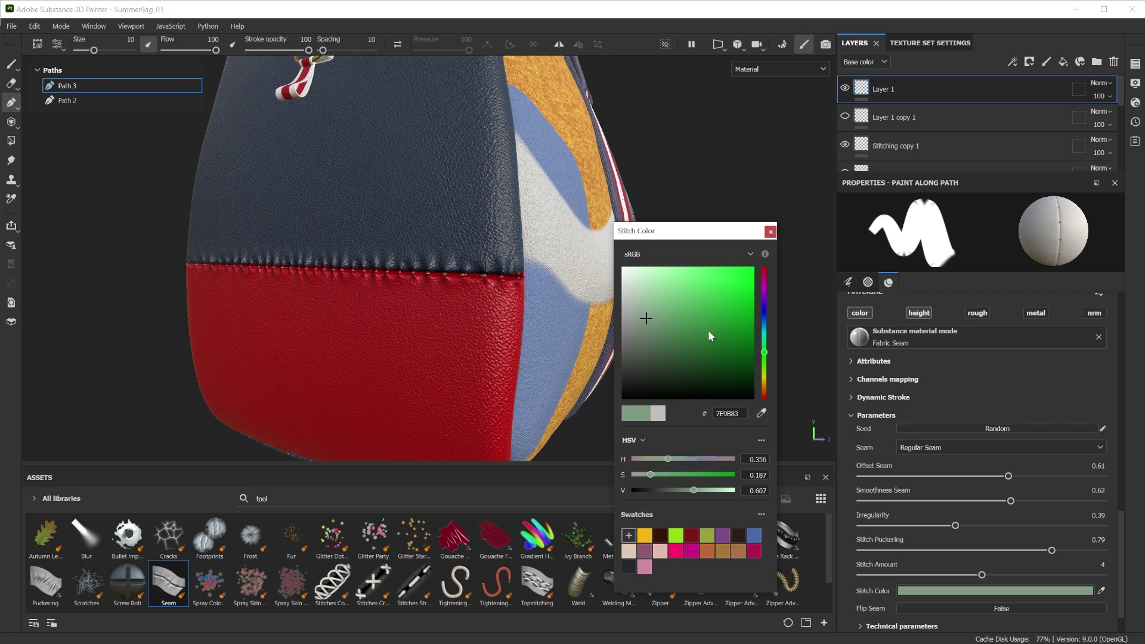
left_click(769, 231)
left_click_drag(981, 575, 951, 575)
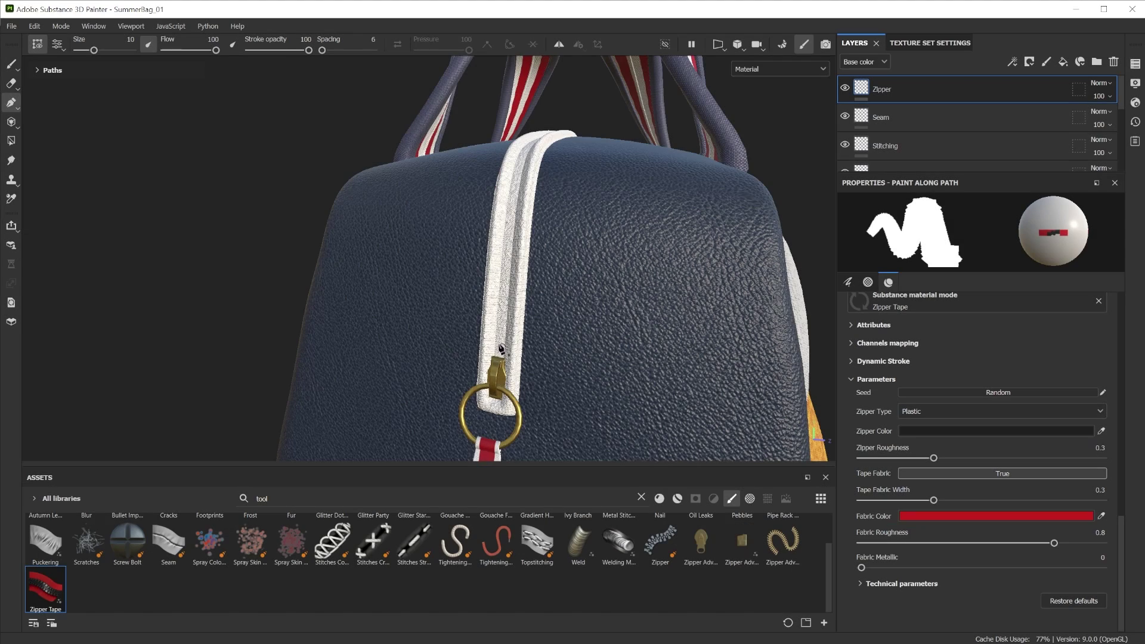
- Draw a Zipper Tape path along the white strip from the zipper pull over the top of the bag, and adjust it
left_click(497, 349)
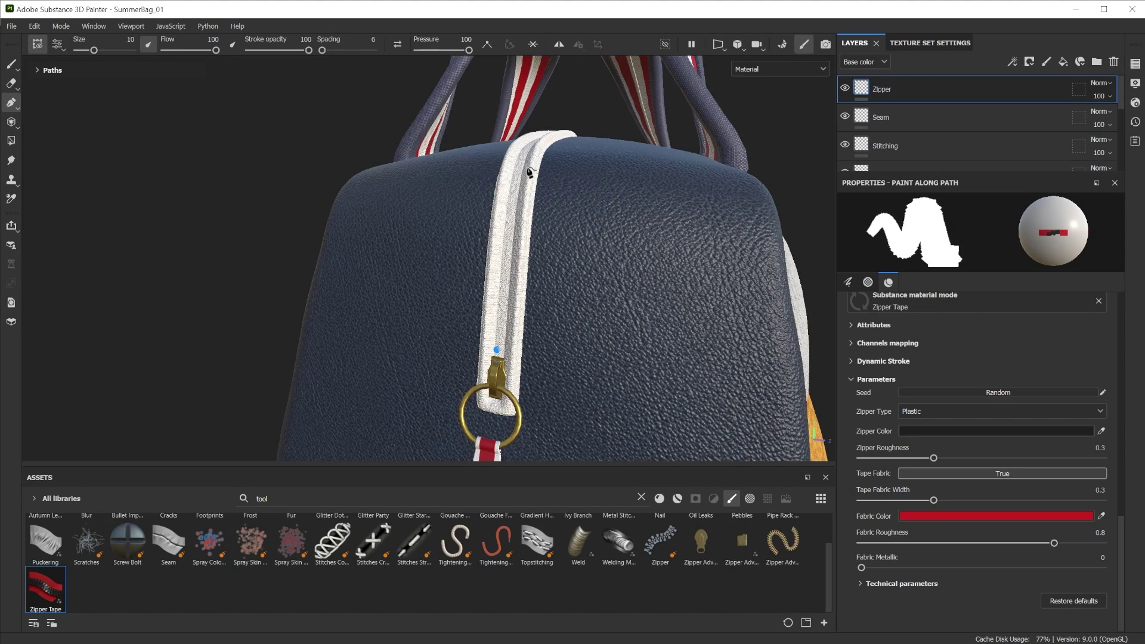
left_click(520, 170)
left_click_drag(520, 171, 441, 262, "alt")
middle_click_drag(441, 263, 399, 425, "alt")
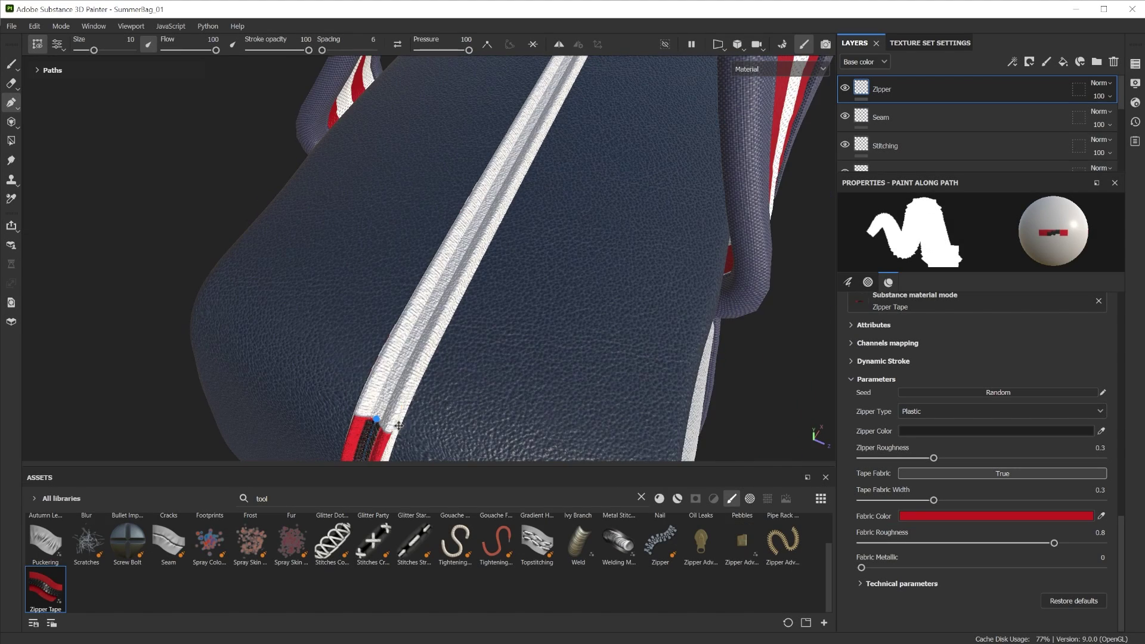
left_click(451, 278)
left_click(538, 124)
left_click_drag(477, 298, 489, 209, "alt")
right_click_drag(489, 209, 354, 348, "alt")
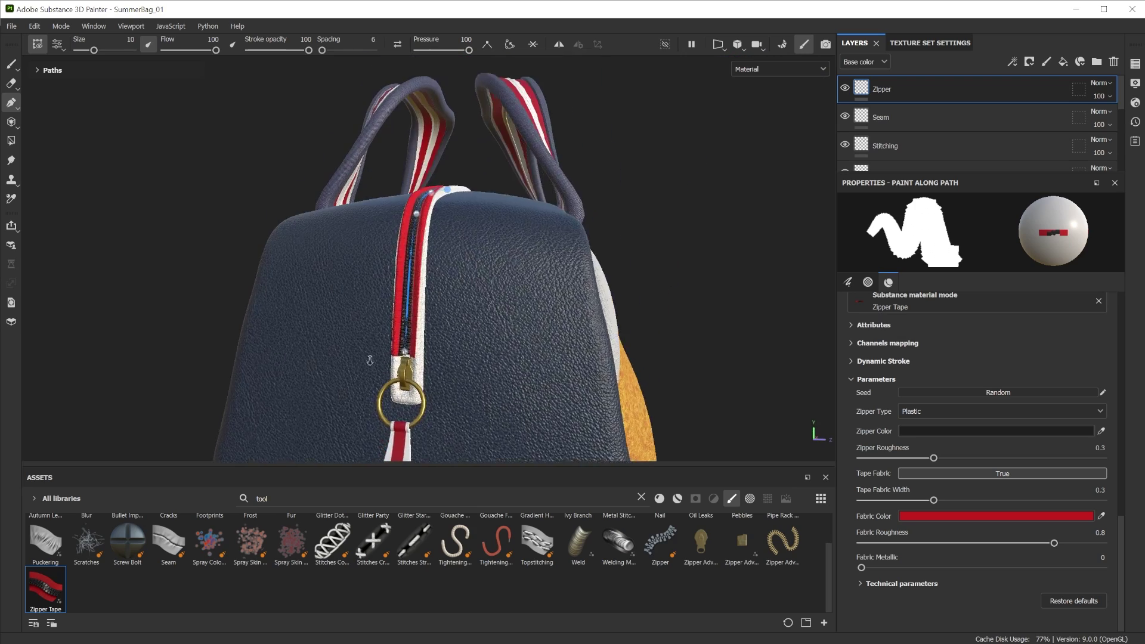
left_click_drag(353, 348, 478, 364, "alt")
right_click_drag(477, 363, 626, 431, "alt")
left_click_drag(436, 362, 441, 361)
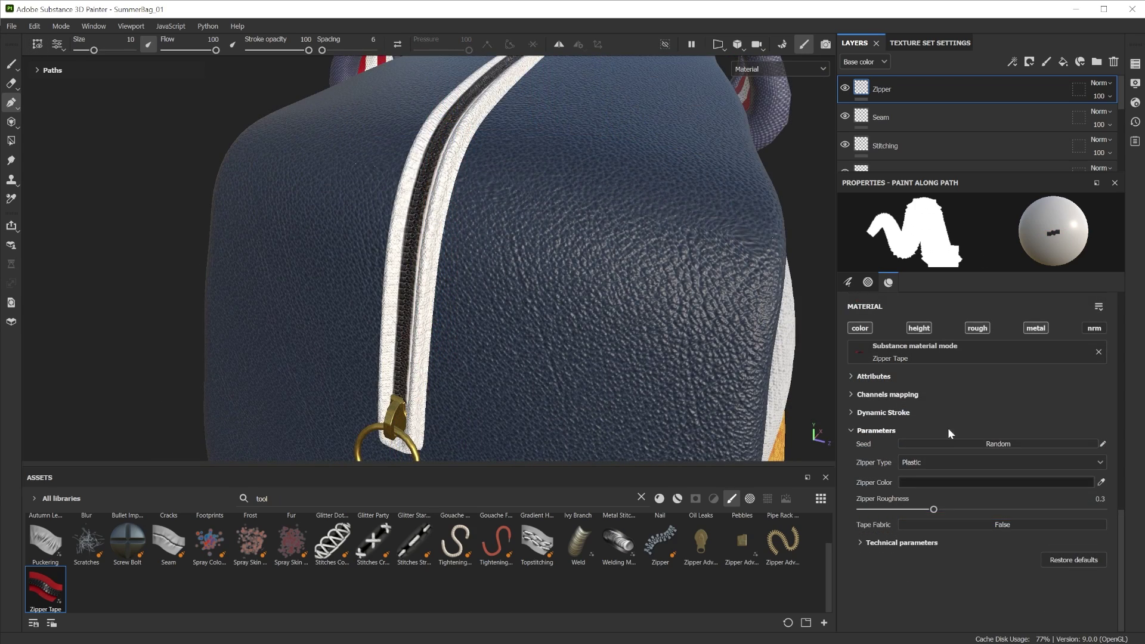
- Set the Zipper Type to Metal and the Metal Zipper Roughness to 0.51
left_click(942, 460)
left_click(941, 484)
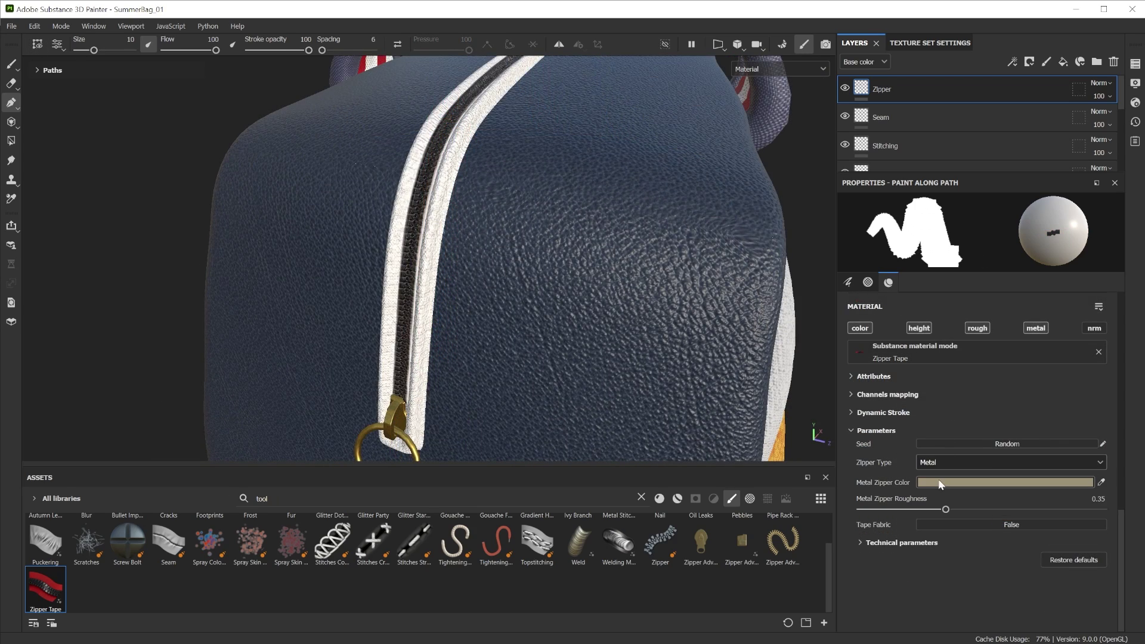
left_click_drag(1065, 511, 908, 505)
left_click_drag(988, 509, 984, 510)
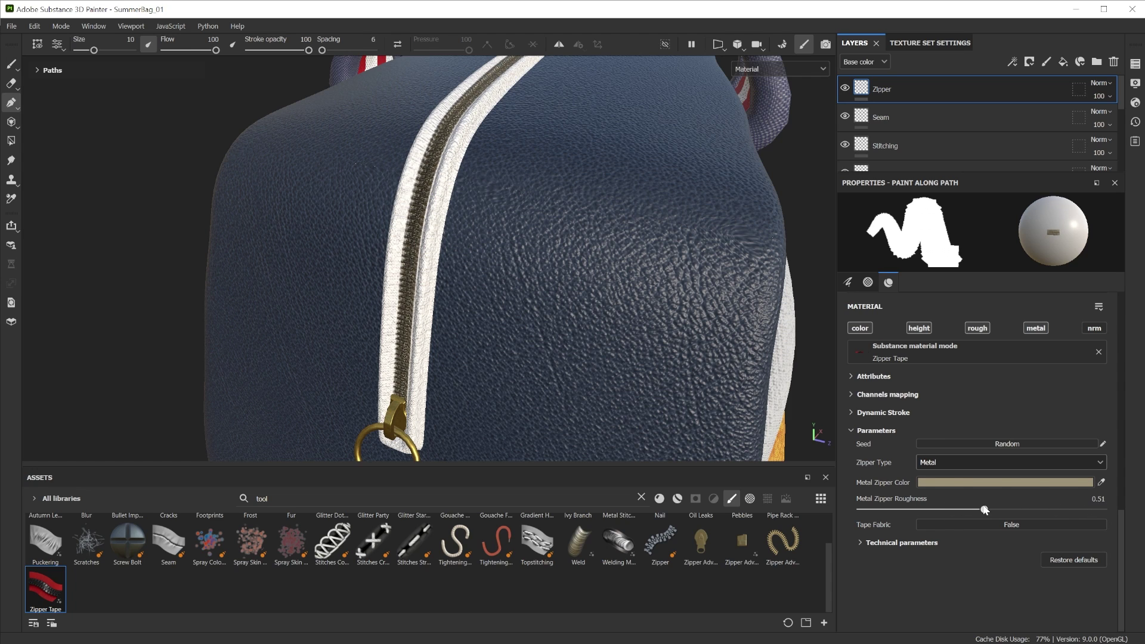
- Enable Tape Fabric on the zipper and increase the Tape Fabric Width
left_click(961, 524)
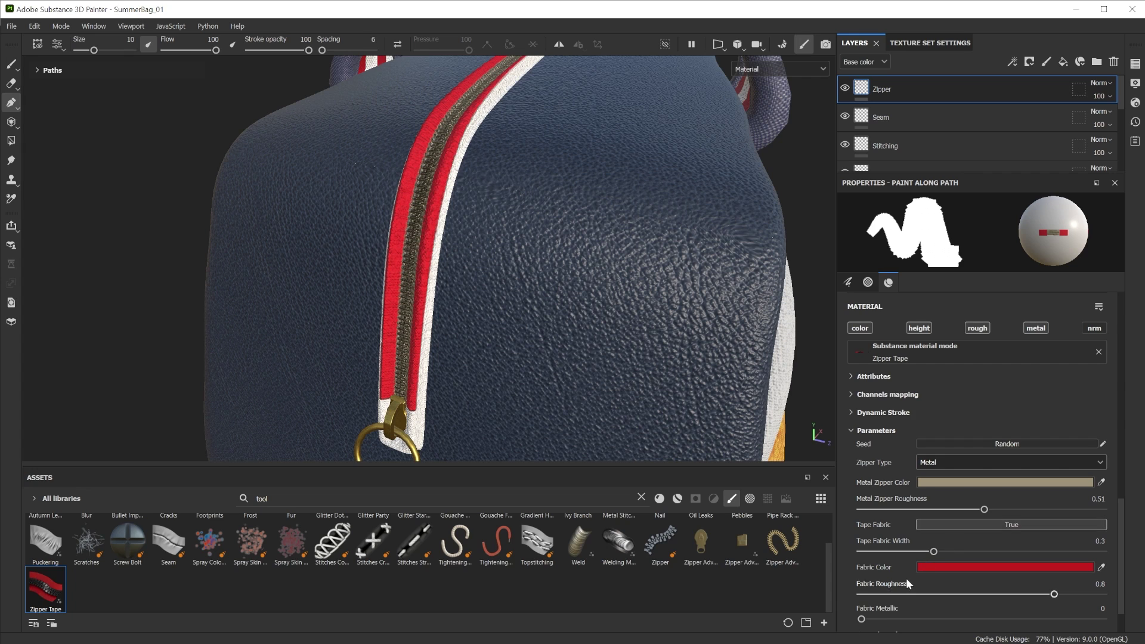
scroll(1123, 562, "down", 2)
left_click_drag(934, 500, 985, 502)
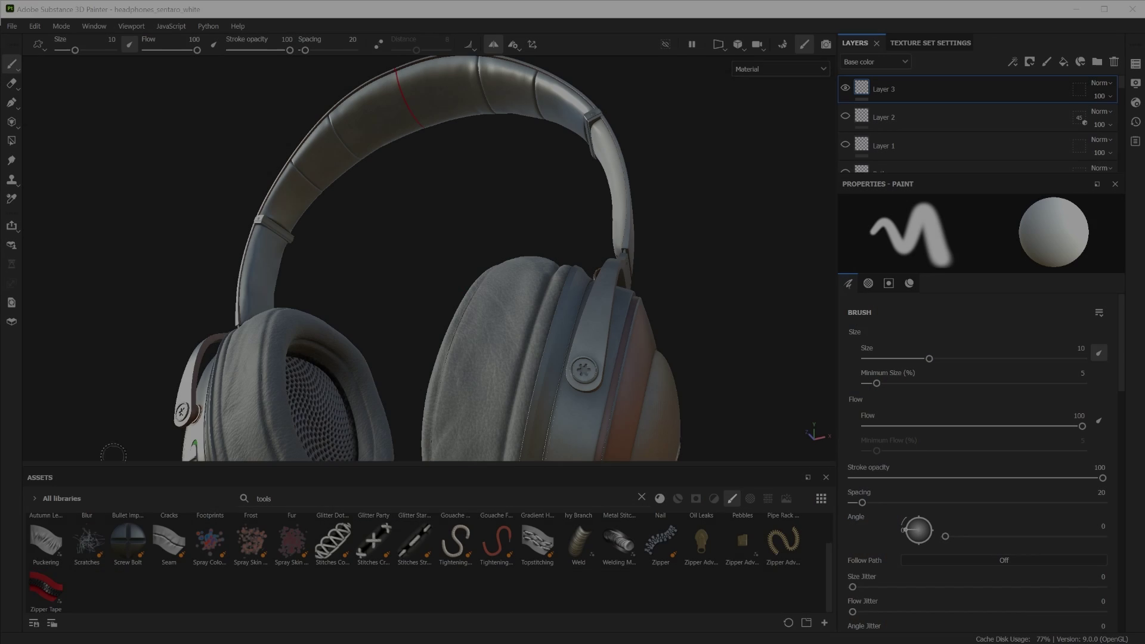
- Draw a Puckering path along a groove across the headphones' headband with symmetry on, and fine-tune its middle point
left_click(47, 544)
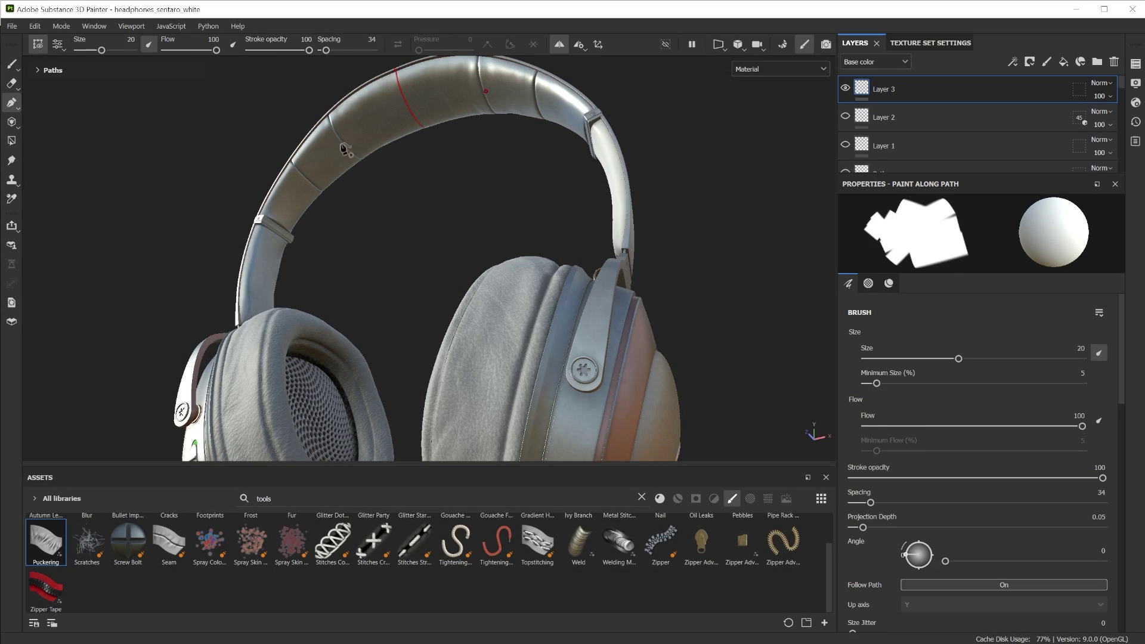
right_click_drag(344, 149, 521, 235, "alt")
middle_click_drag(521, 235, 453, 294, "alt")
right_click_drag(452, 294, 411, 344, "alt")
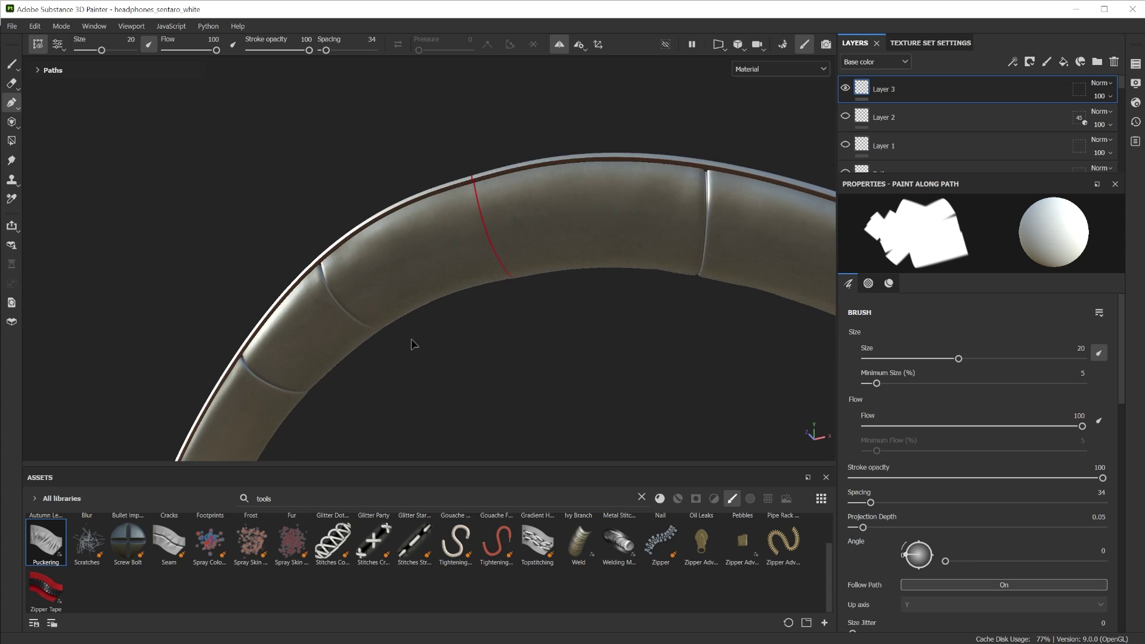
left_click_drag(411, 341, 402, 293, "alt")
left_click(321, 266)
left_click(332, 301)
left_click(381, 348)
left_click_drag(380, 348, 209, 314, "alt")
left_click(442, 297)
left_click_drag(442, 298, 520, 360, "alt")
left_click_drag(324, 284, 326, 286)
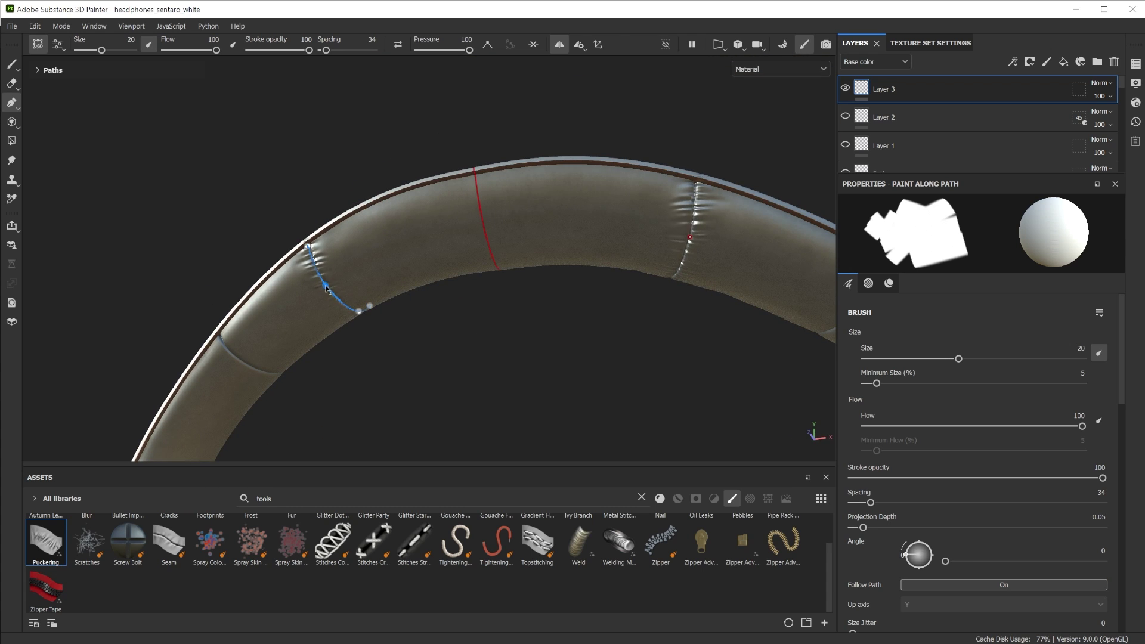
- Hide the path overlay and set Folds Density to 0.63, Folds Smoothness to 0.5, Folds Intensity to 0.23 and Folds Width to 0.12
left_click(39, 47)
left_click_drag(388, 370, 406, 322, "alt")
left_click_drag(1120, 388, 1133, 620)
left_click_drag(1006, 457, 1013, 457)
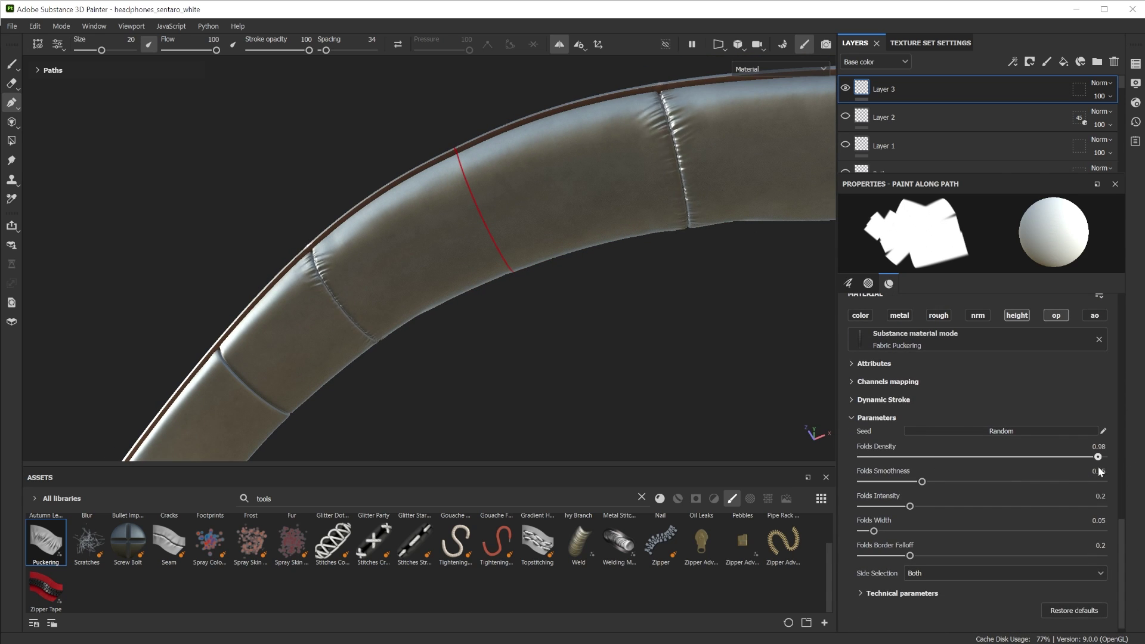
left_click_drag(921, 482, 1043, 482)
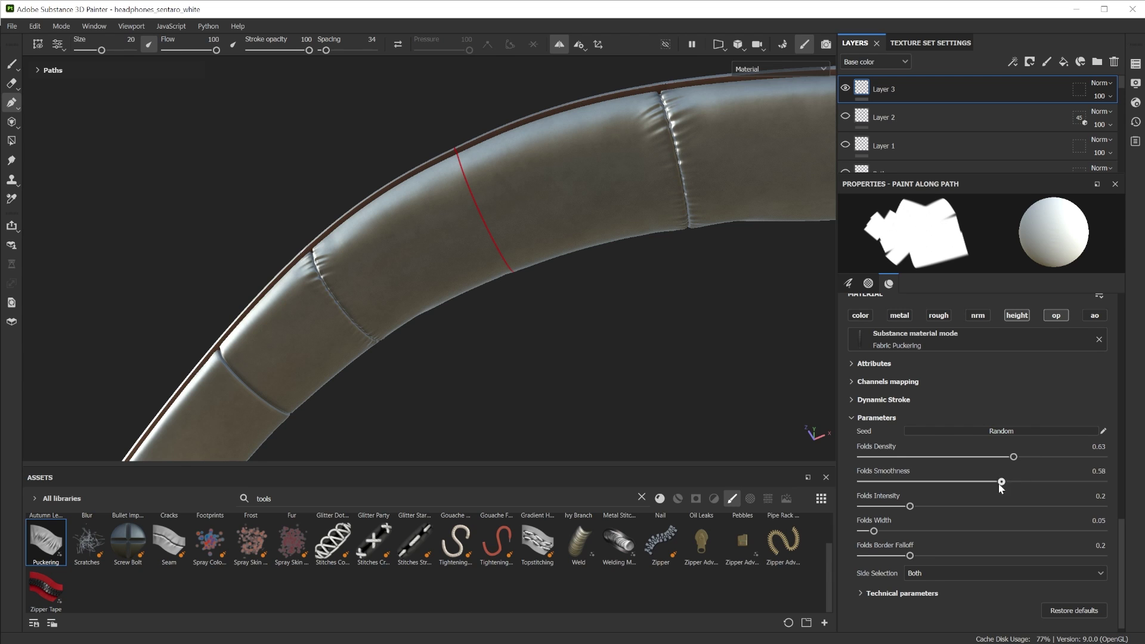
left_click_drag(874, 531, 916, 516)
- Compare the Side Selection options for the puckering folds, including Left only
left_click(939, 569)
left_click(936, 600)
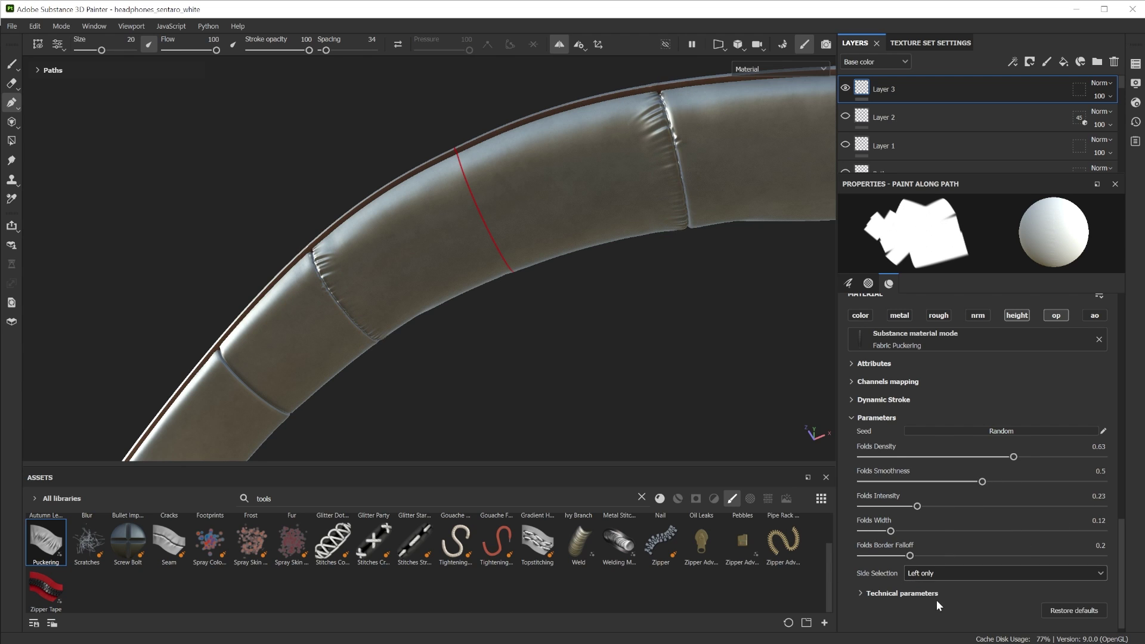
left_click(939, 571)
left_click(936, 611)
left_click(932, 575)
left_click(932, 588)
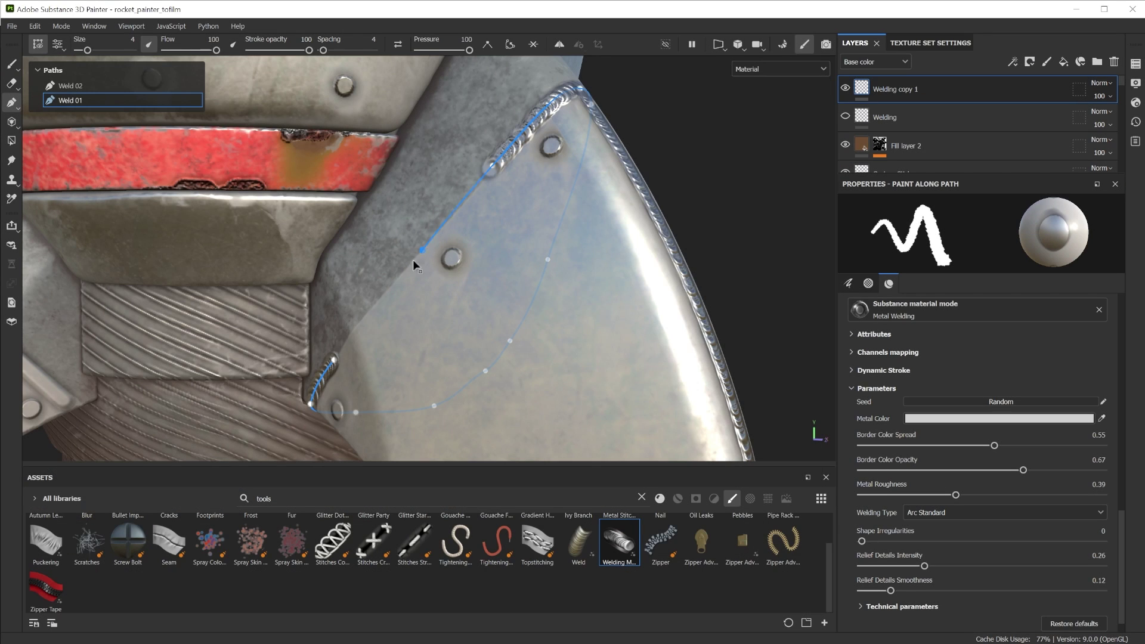
- Complete the Weld 01 path along the metal plate's straight edge and try the Gas Standard and Gas Weaves welding types
left_click(350, 332)
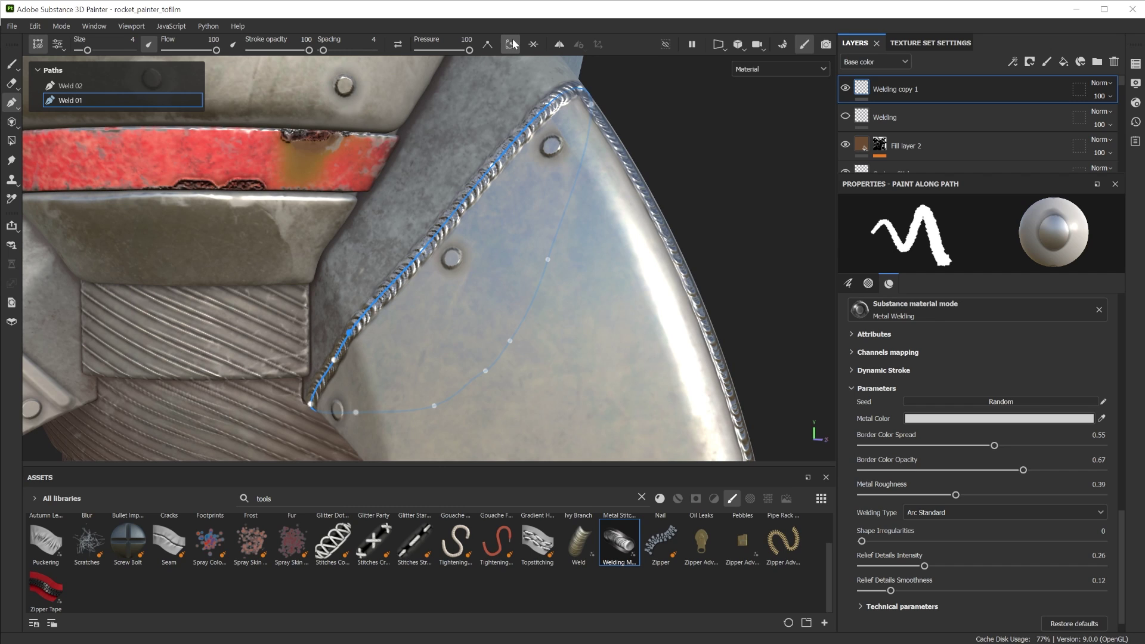
left_click(972, 510)
left_click(966, 528)
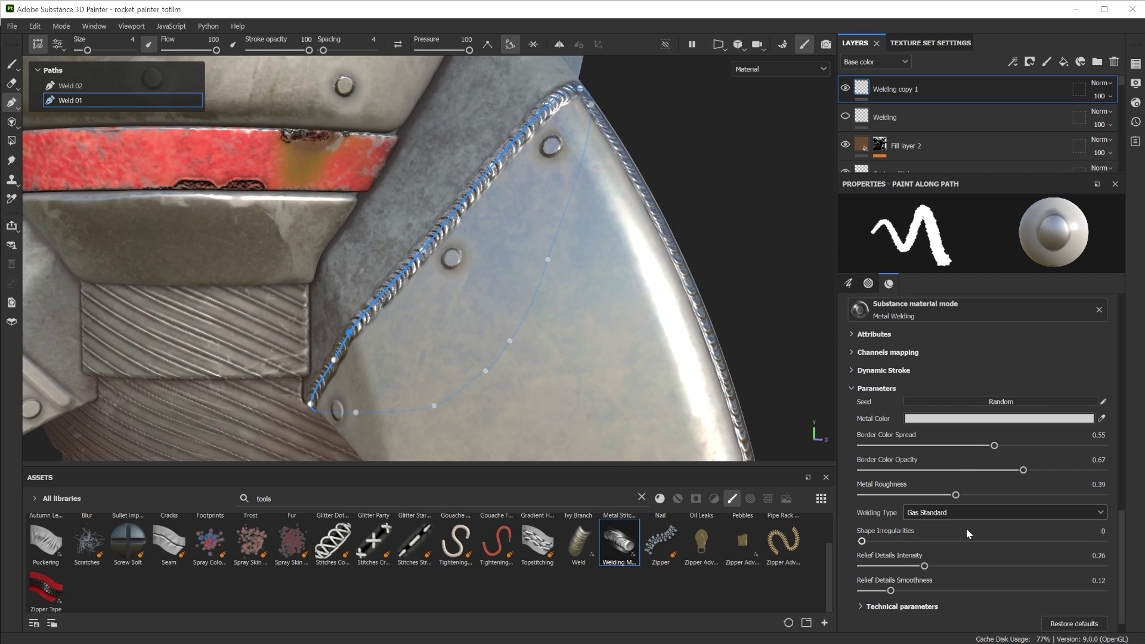
left_click(967, 508)
left_click(948, 540)
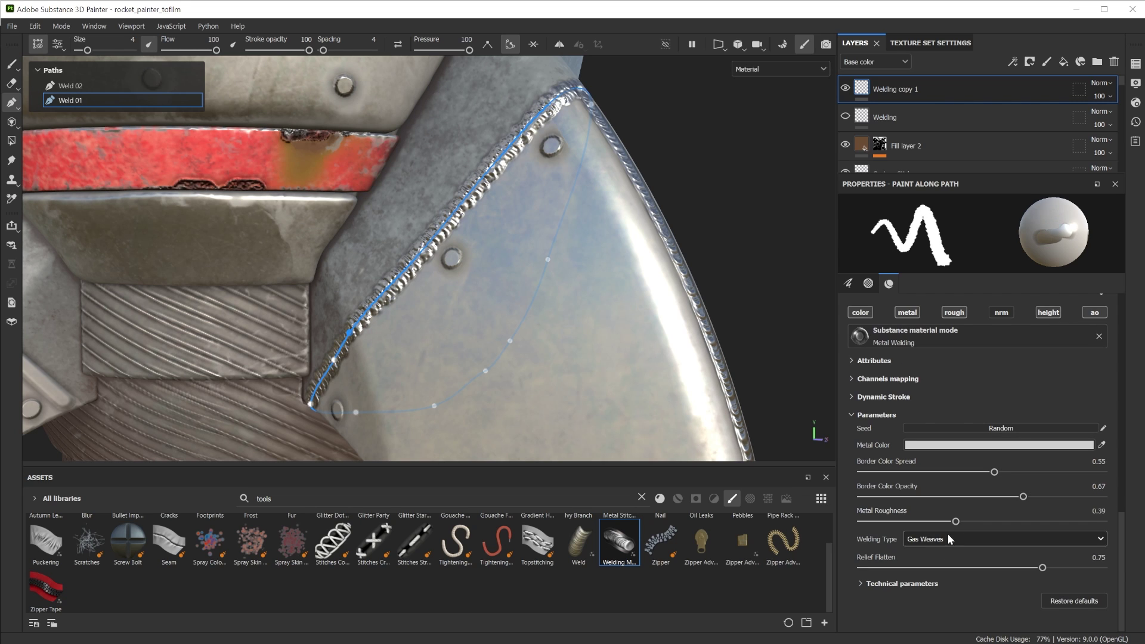
- Adjust the weld's Metal Color and increase its Border Color Spread
left_click(954, 446)
left_click_drag(1032, 517, 978, 511)
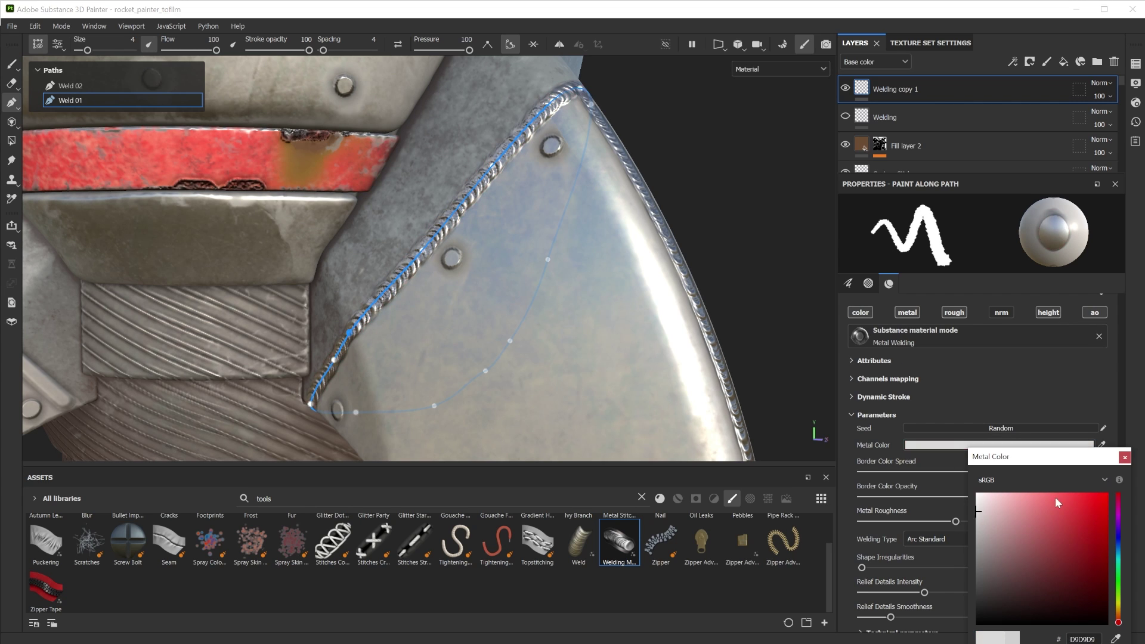
left_click(1124, 458)
mouse_move(1054, 472)
left_mouse_down()
mouse_move(1106, 471)
mouse_move(1026, 471)
left_mouse_up()
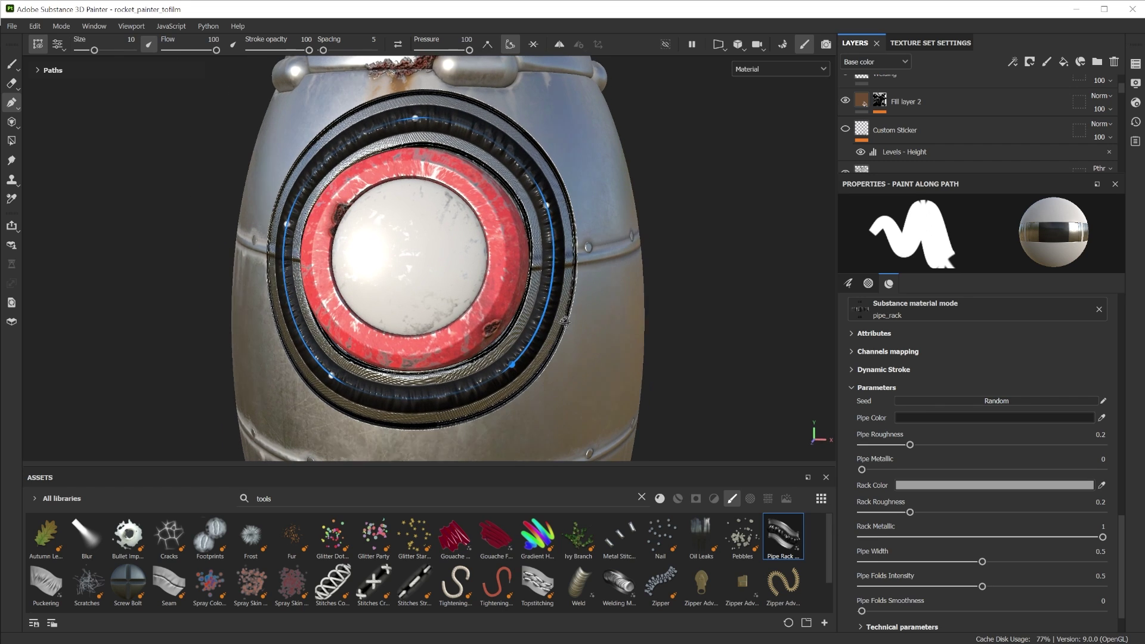
- Recolor the circular pipe around the rocket's porthole bright red and set Pipe Roughness to 0.09
left_click(995, 418)
left_click(781, 287)
mouse_move(784, 283)
left_mouse_down()
mouse_move(779, 266)
mouse_move(795, 264)
left_mouse_up()
left_click(848, 226)
left_click(883, 445)
- Set the Rack Color to gray 878787 and reduce the Pipe Width
left_click(932, 486)
left_click(773, 365)
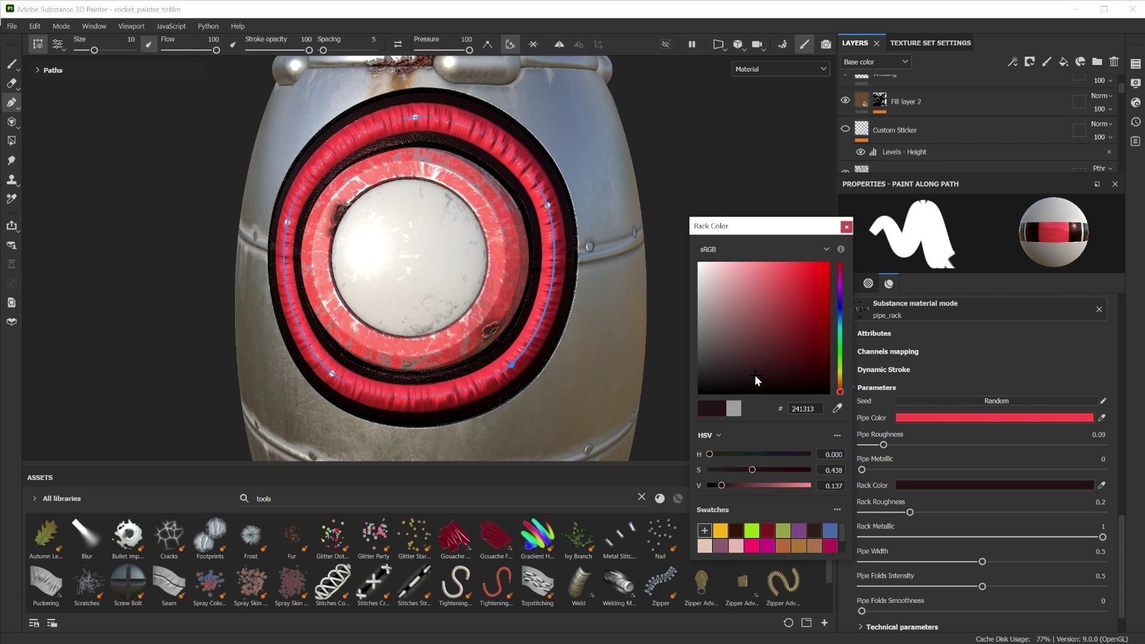
left_click(699, 324)
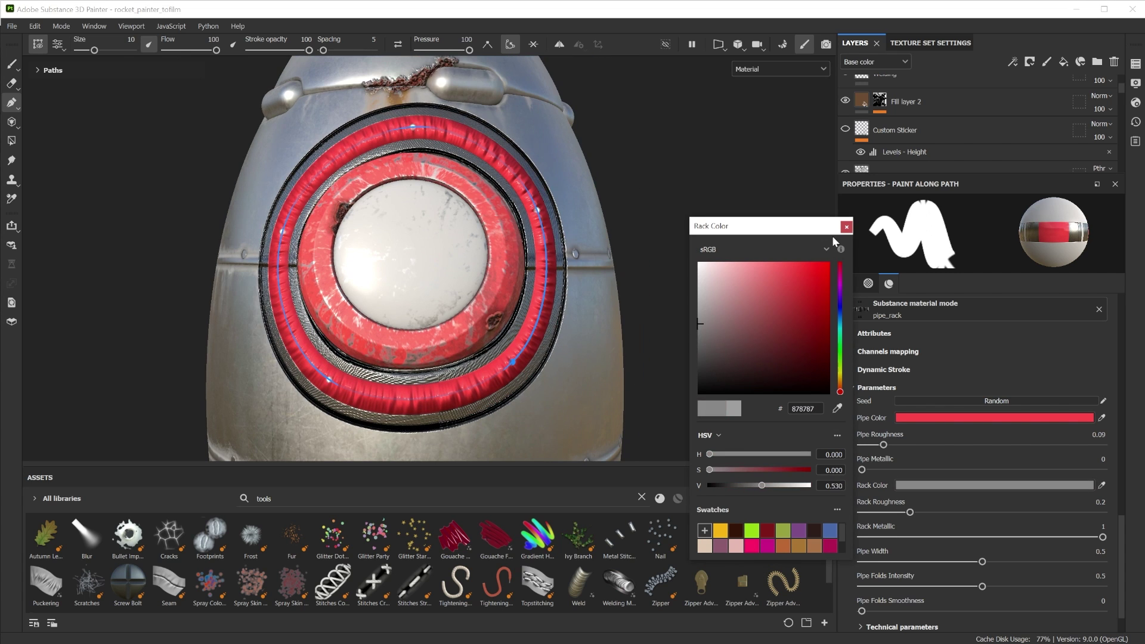
left_click(846, 226)
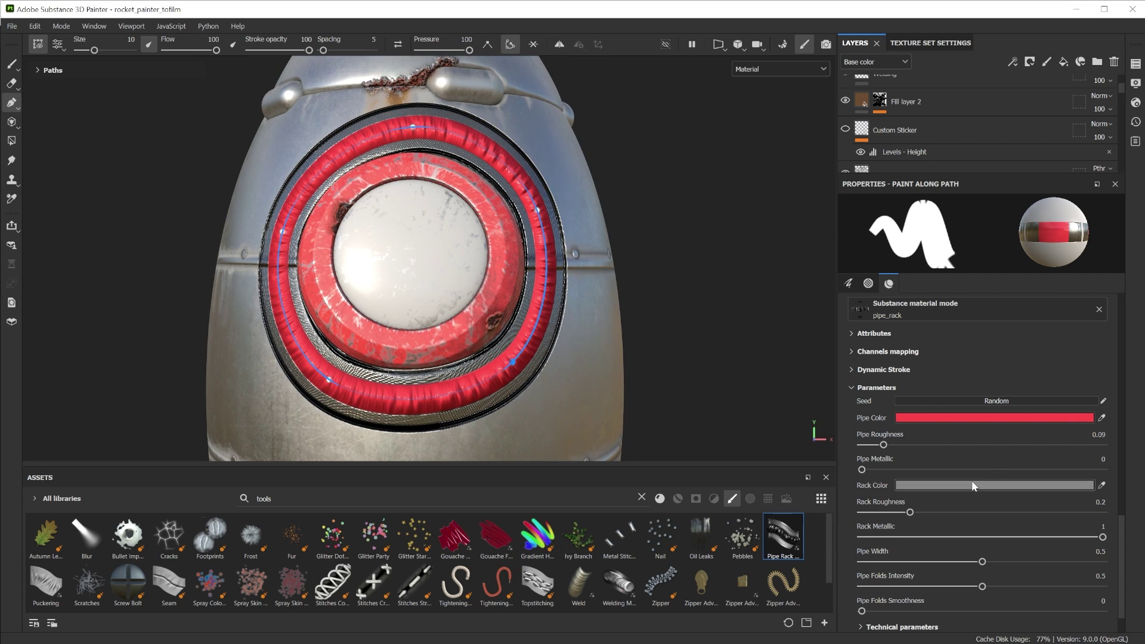
left_click_drag(982, 562, 939, 562)
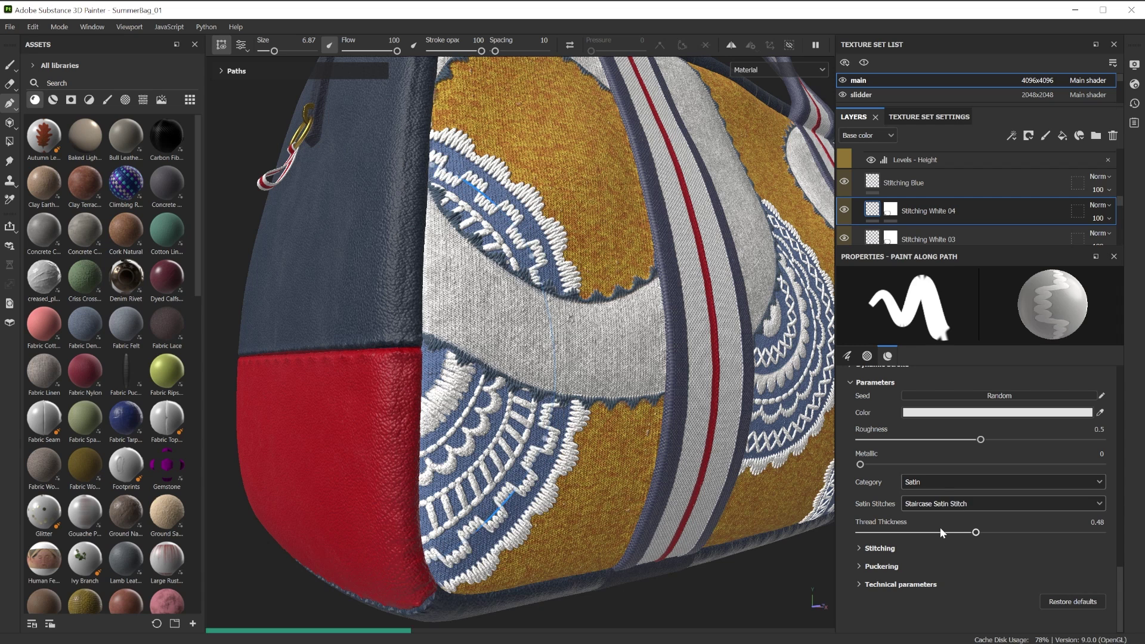
- Switch the Satin Stitches type of the Stitching White 04 path to Satin Blanket Stitch
key("Down")
key("Down")
key("Down")
key("Down")
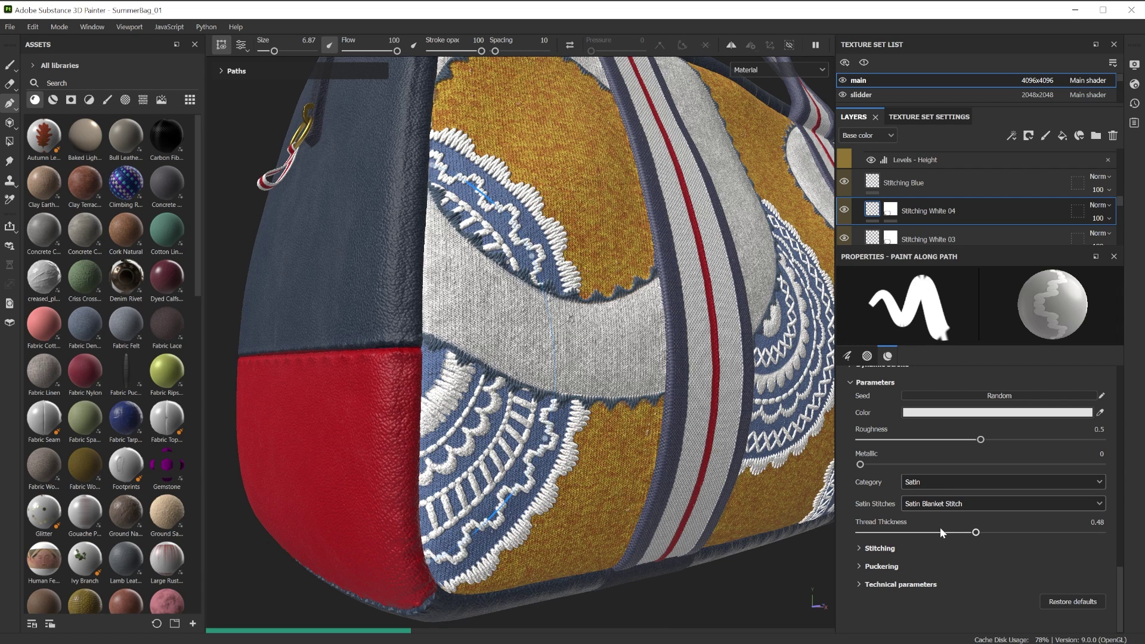